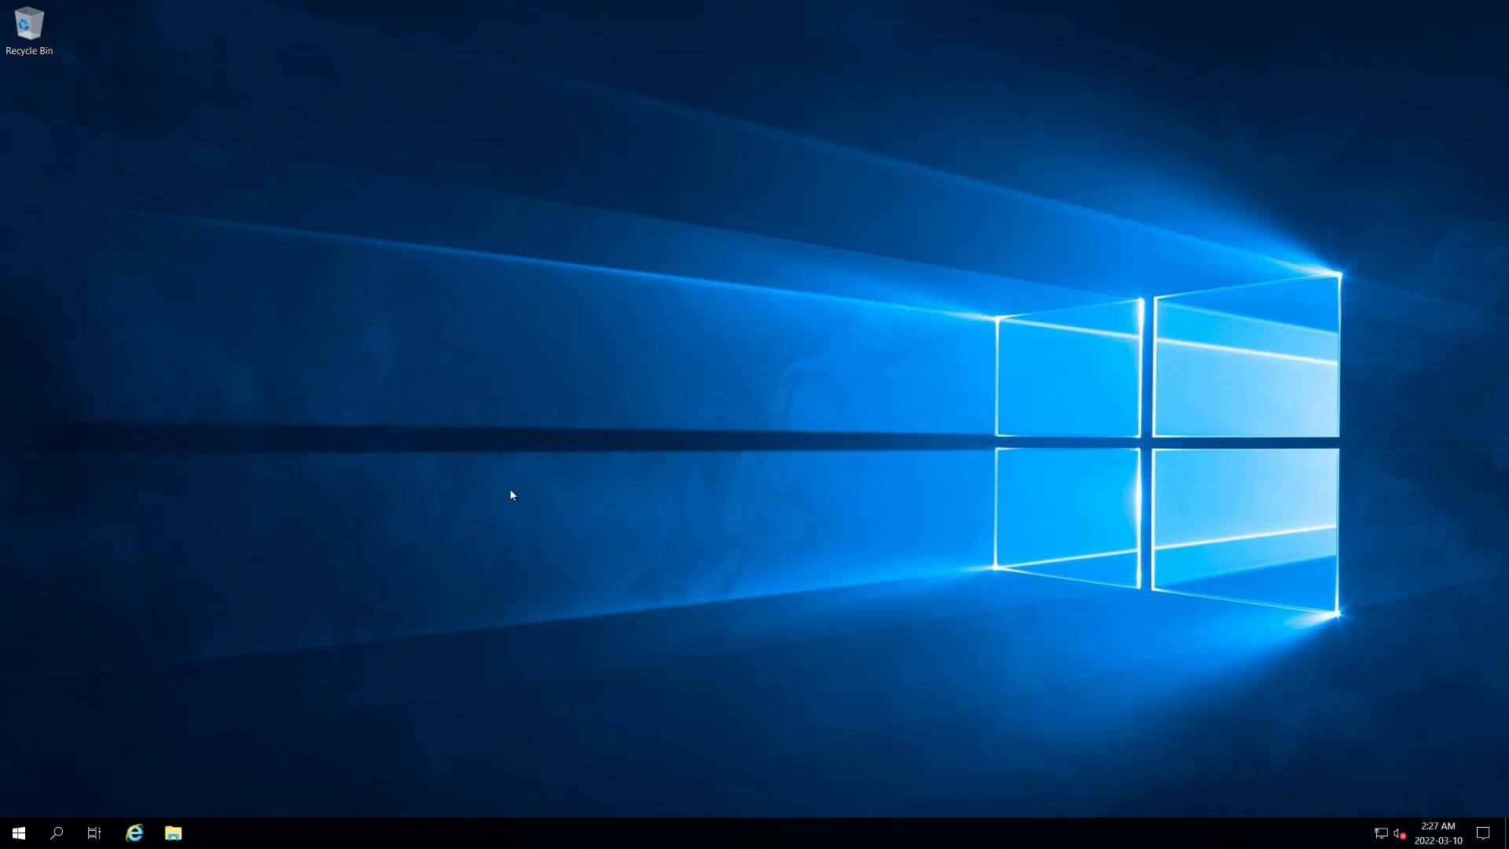
- Search the Start menu for 'cmd' and launch Command Prompt
left_click(24, 836)
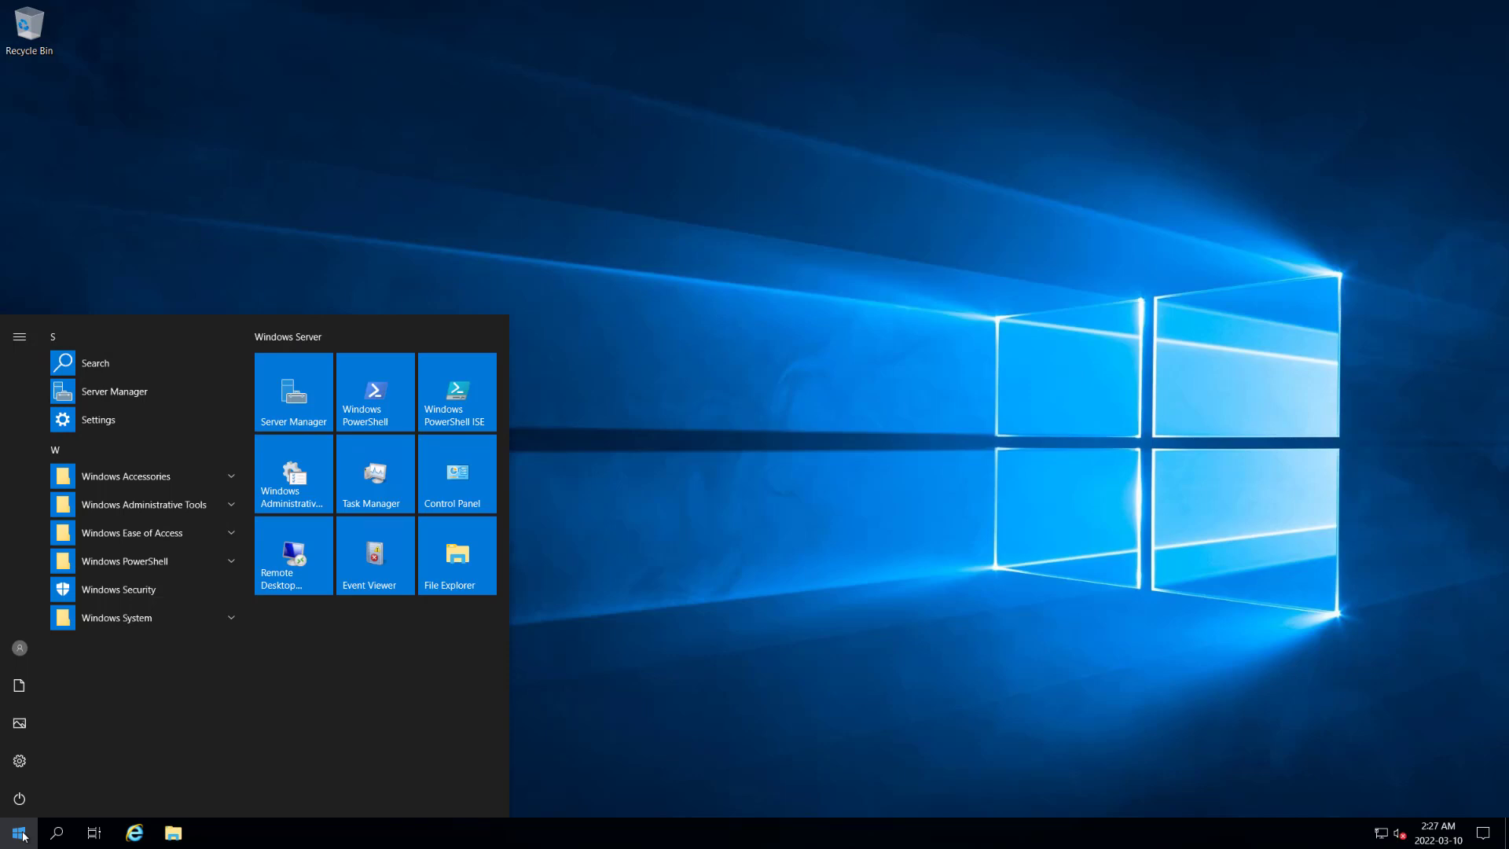
type("cmd")
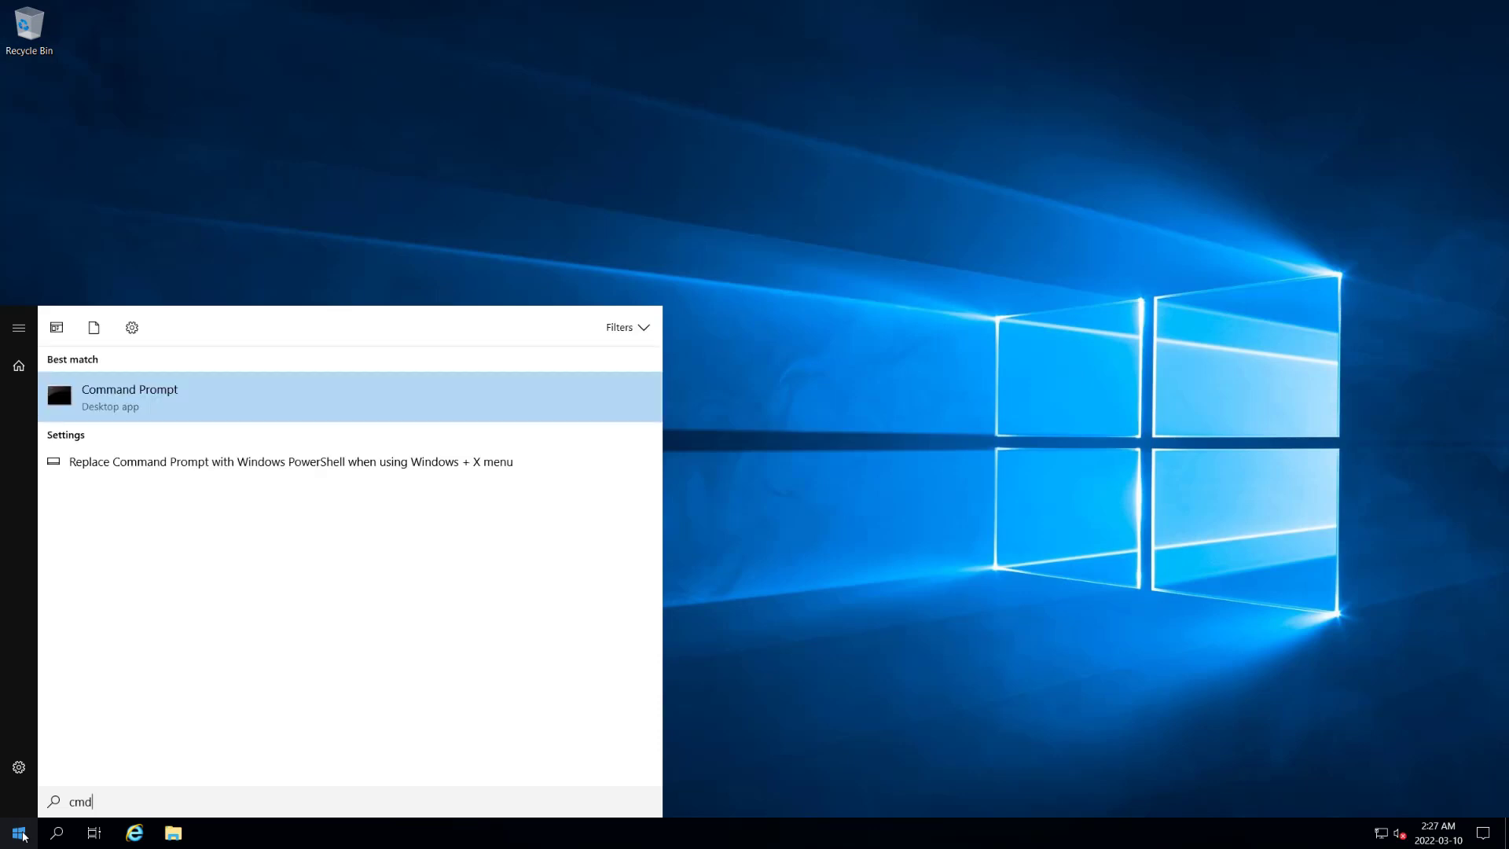
key("Return")
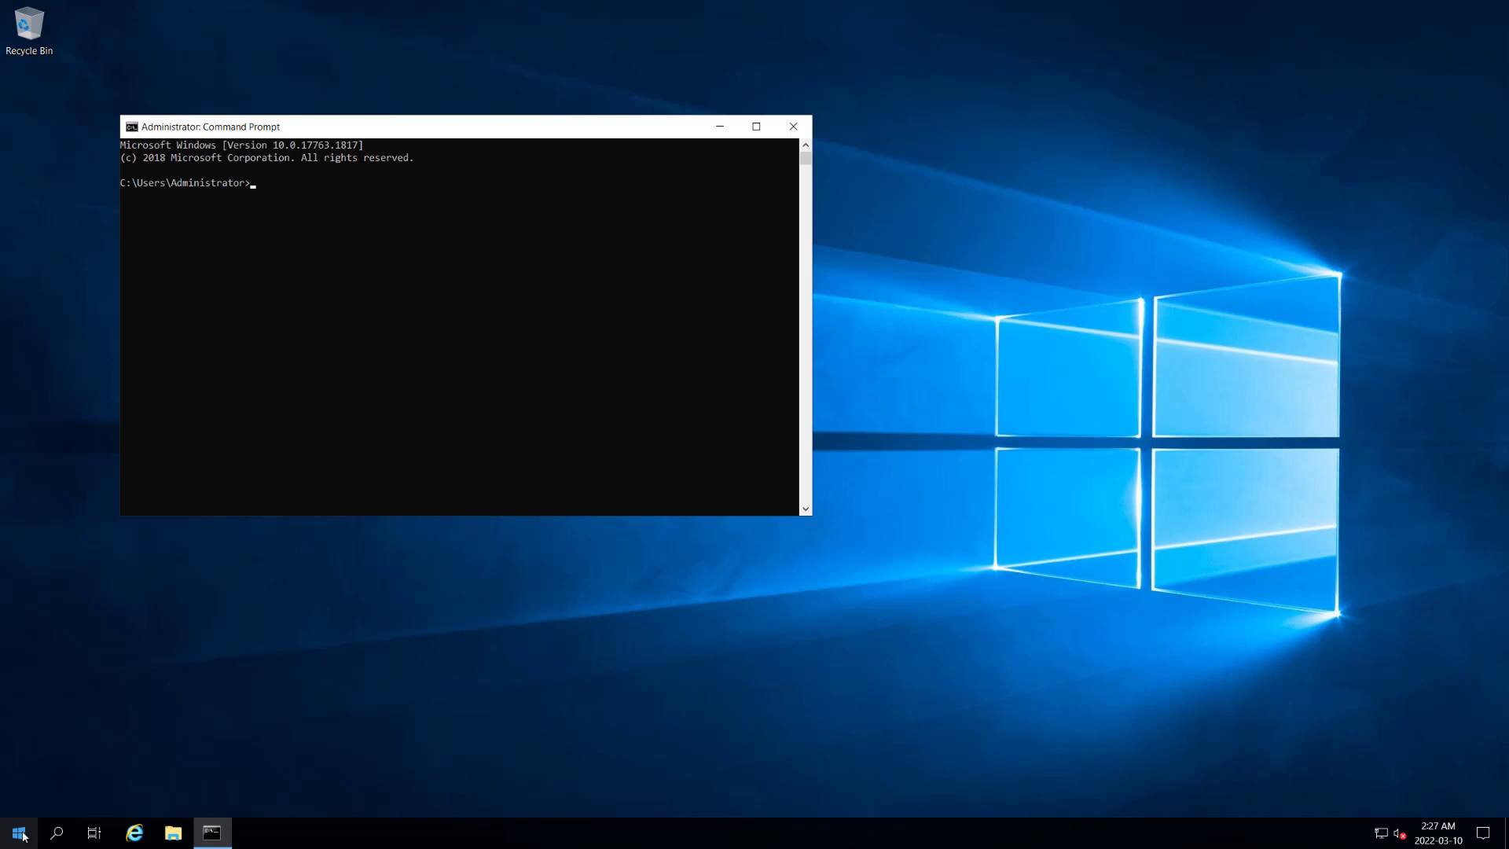
- Start a Command Prompt as administrator and run sconfig in it
right_click(224, 835)
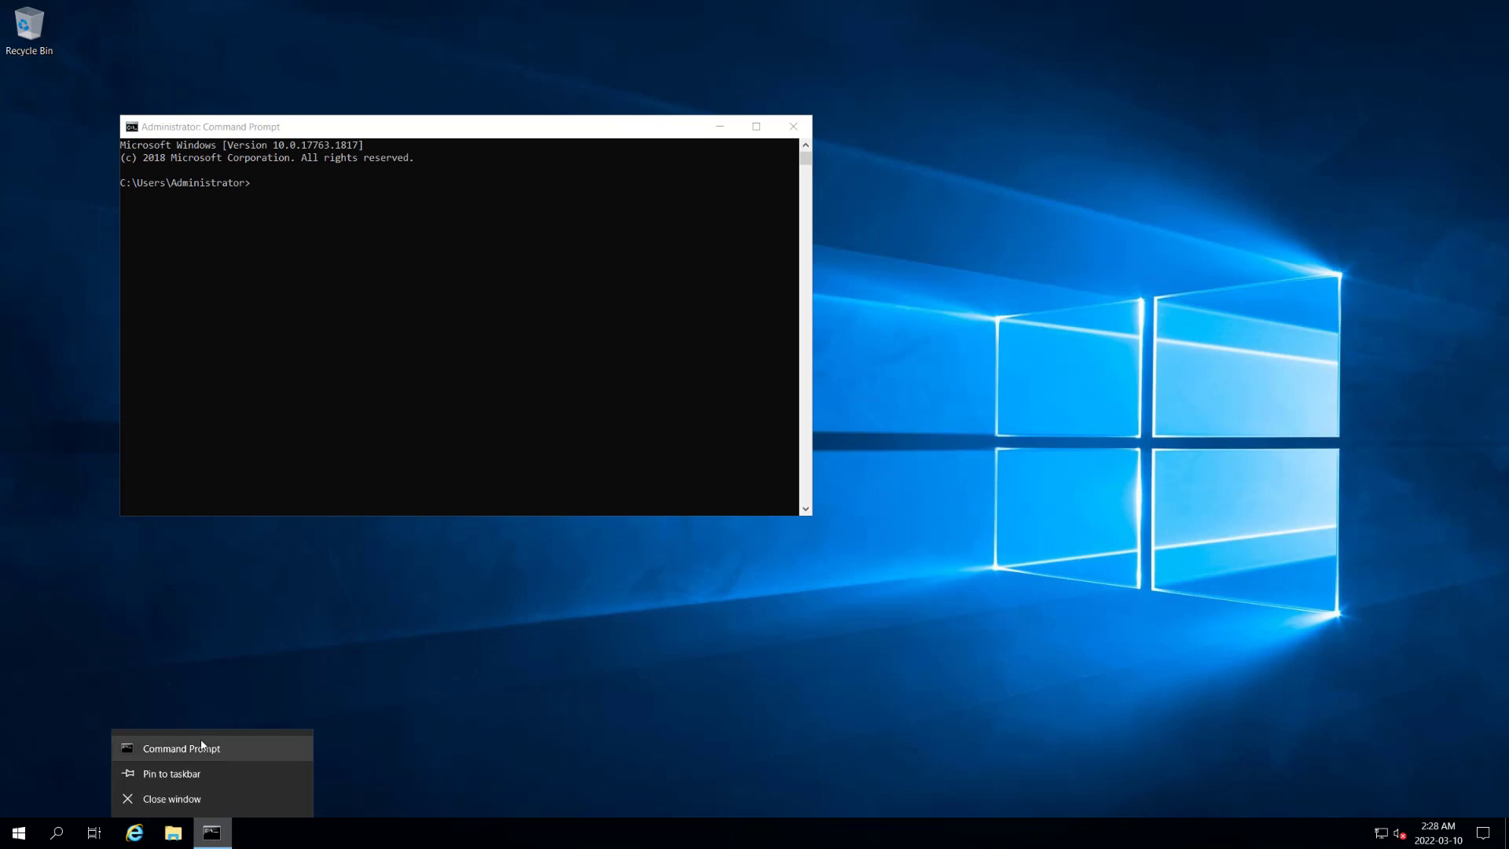
right_click(267, 748)
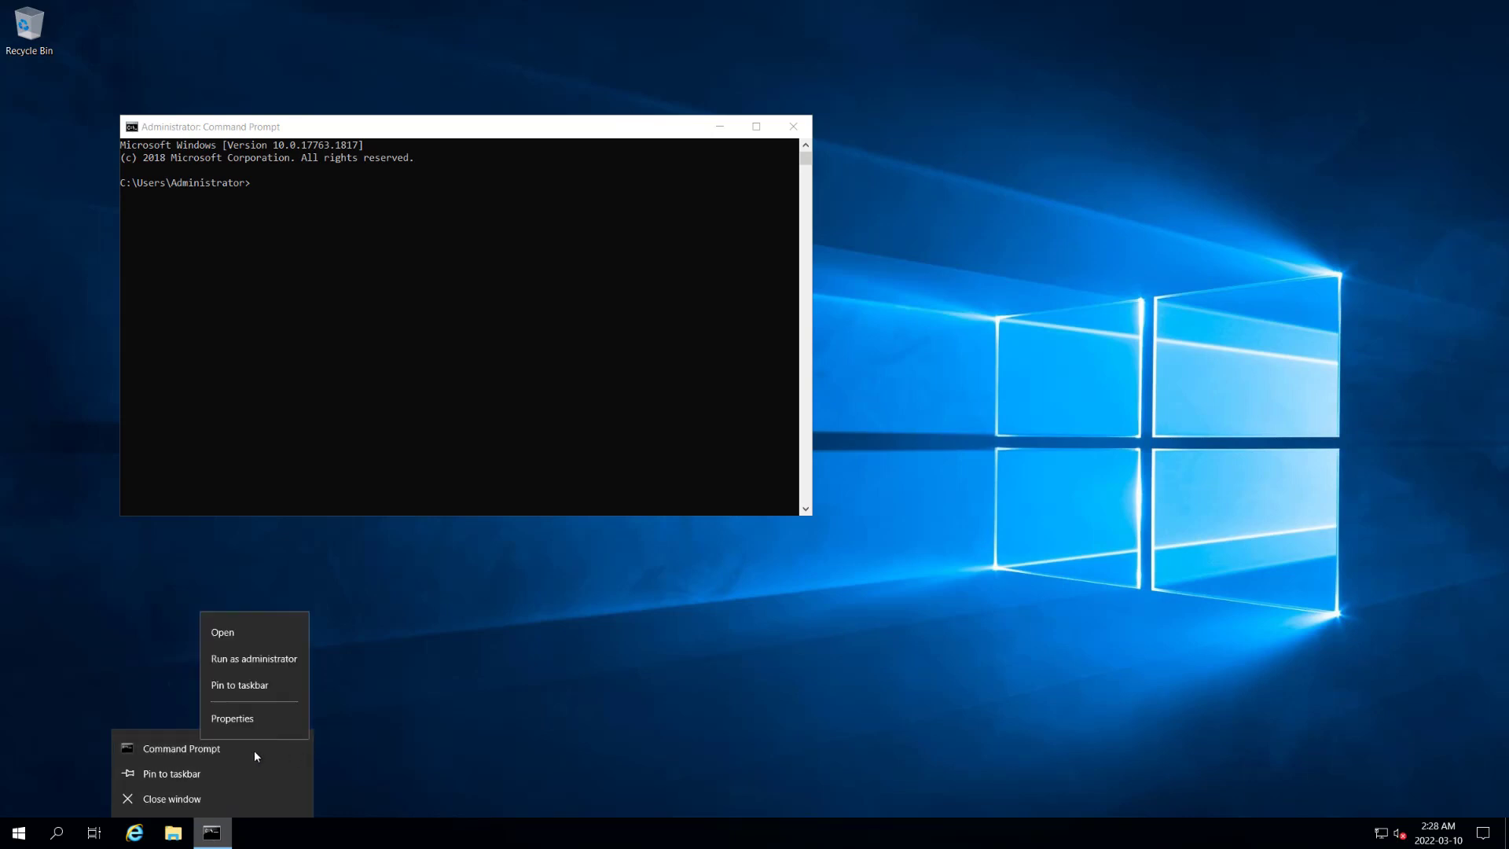
left_click(272, 656)
left_click(596, 340)
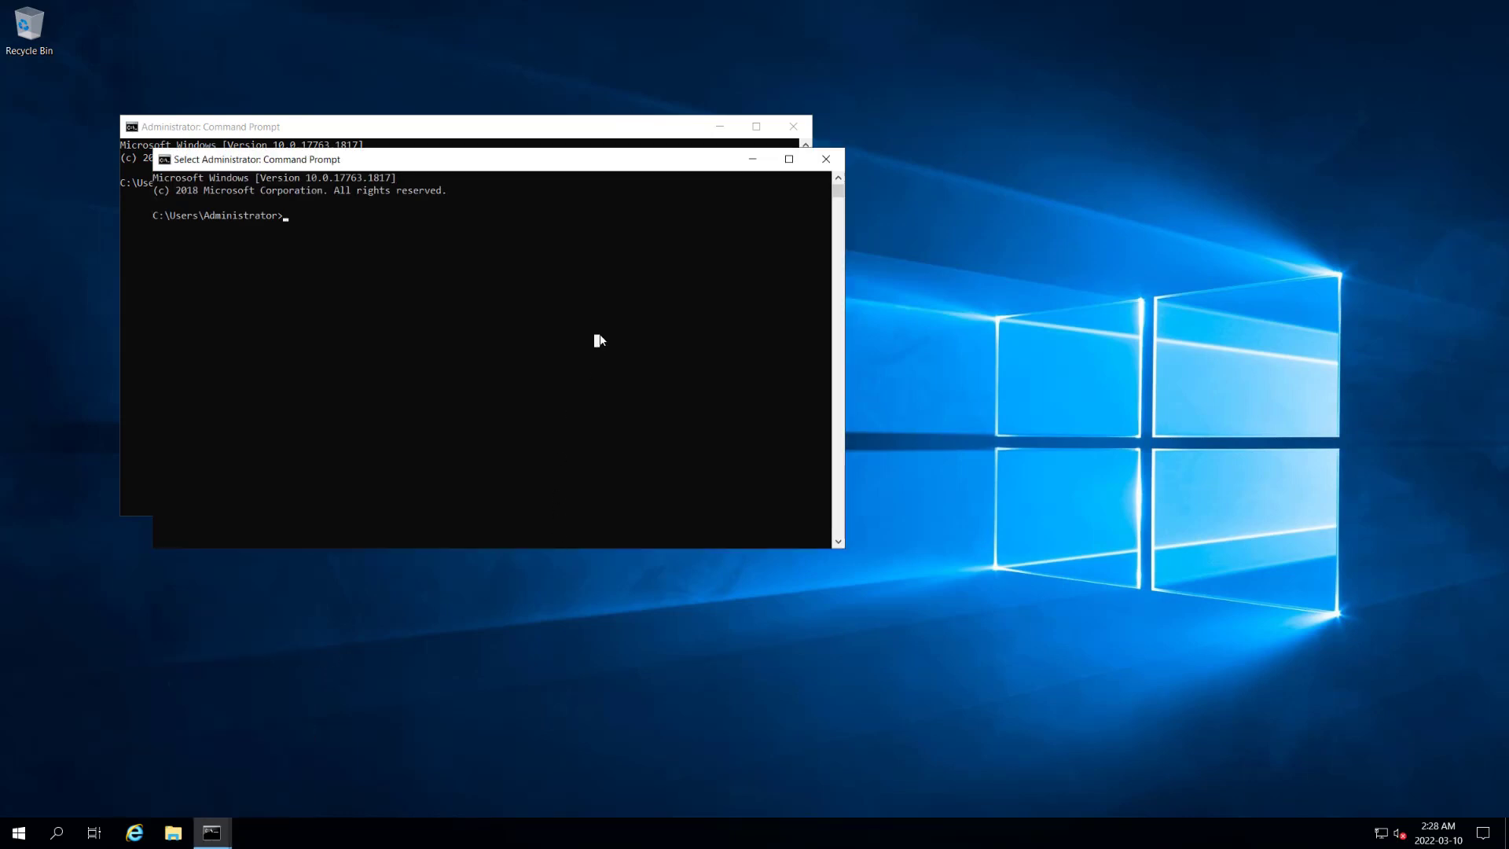
type("sconfig")
key("Return")
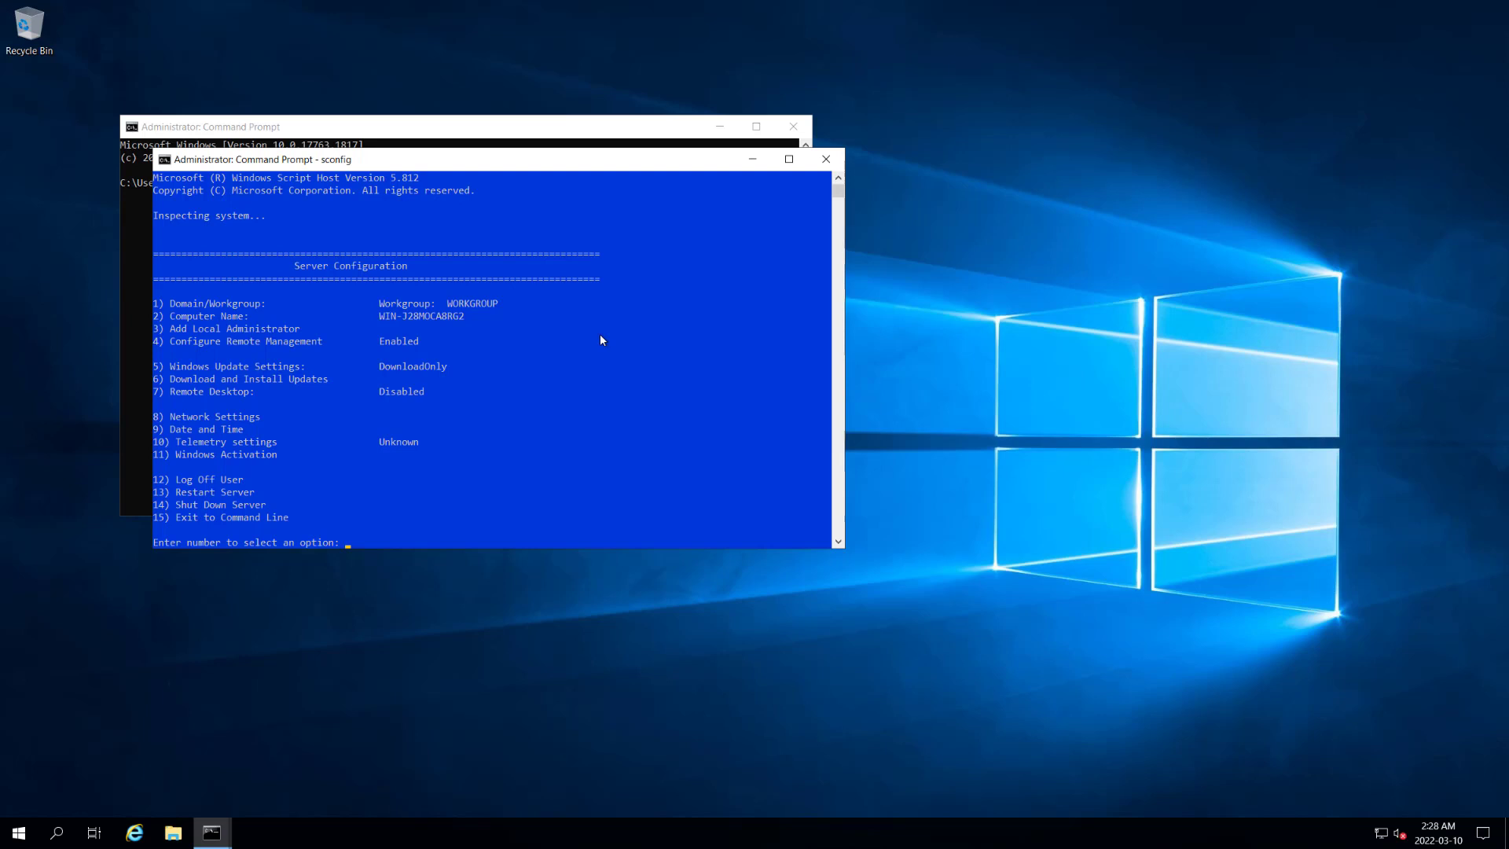
- Use sconfig option 5 to change Windows Update from DownloadOnly to Manual, confirming the message
type("56")
key("BackSpace")
key("Return")
type("m")
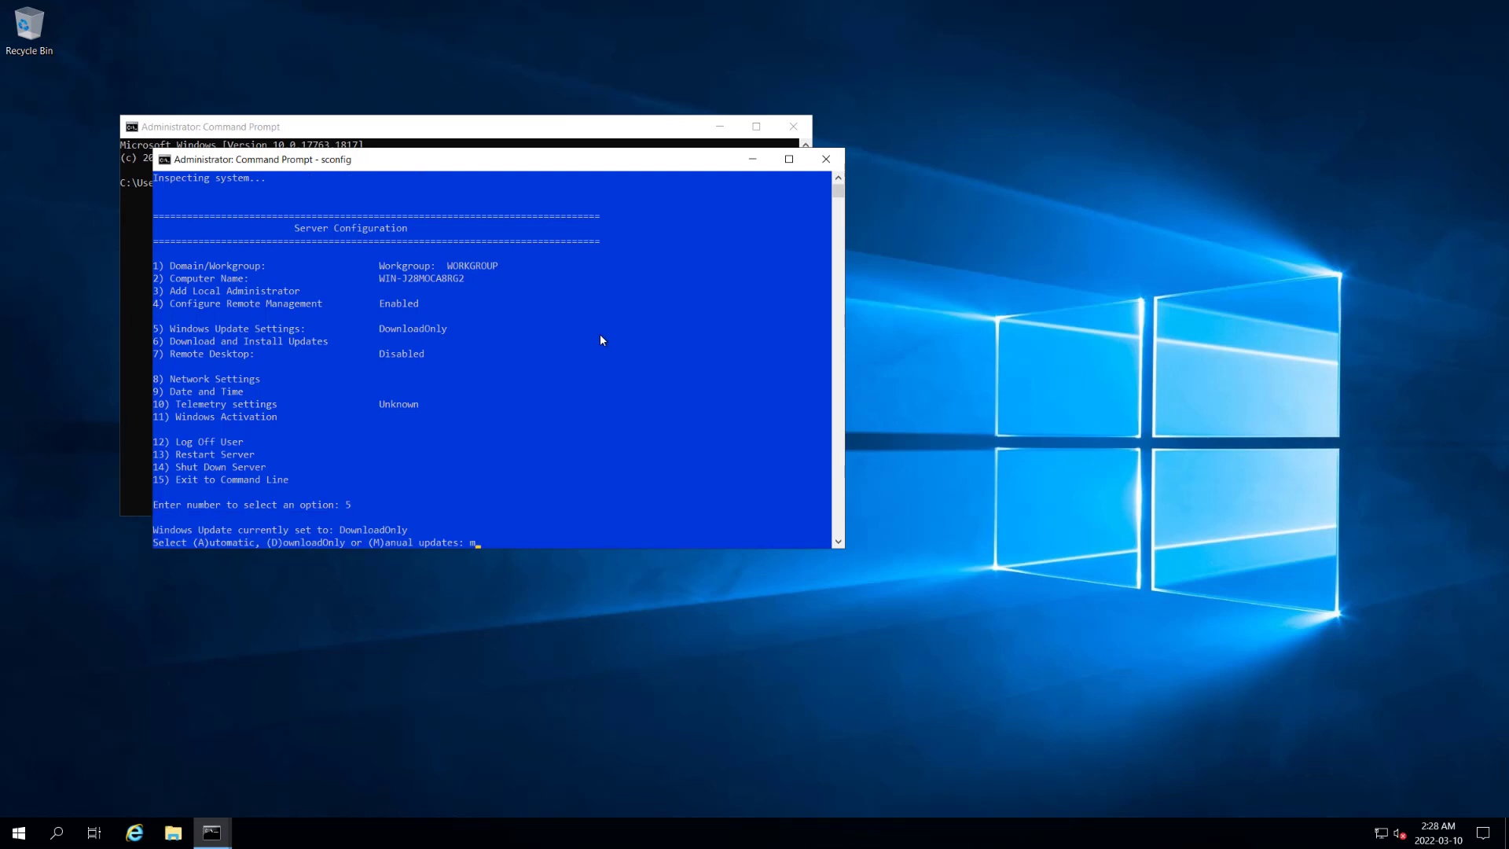
key("Return")
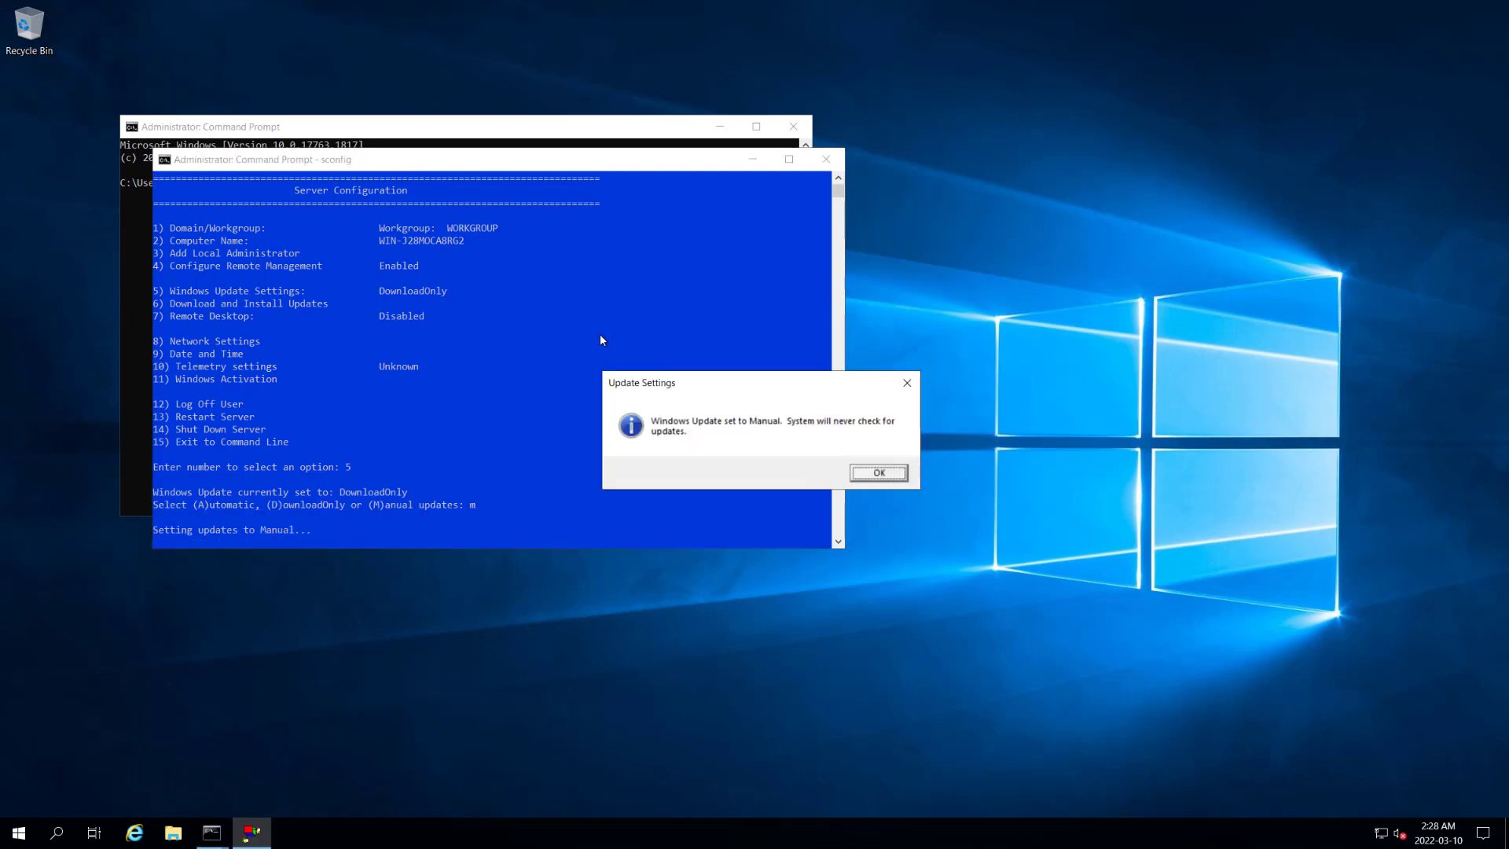
left_click(884, 475)
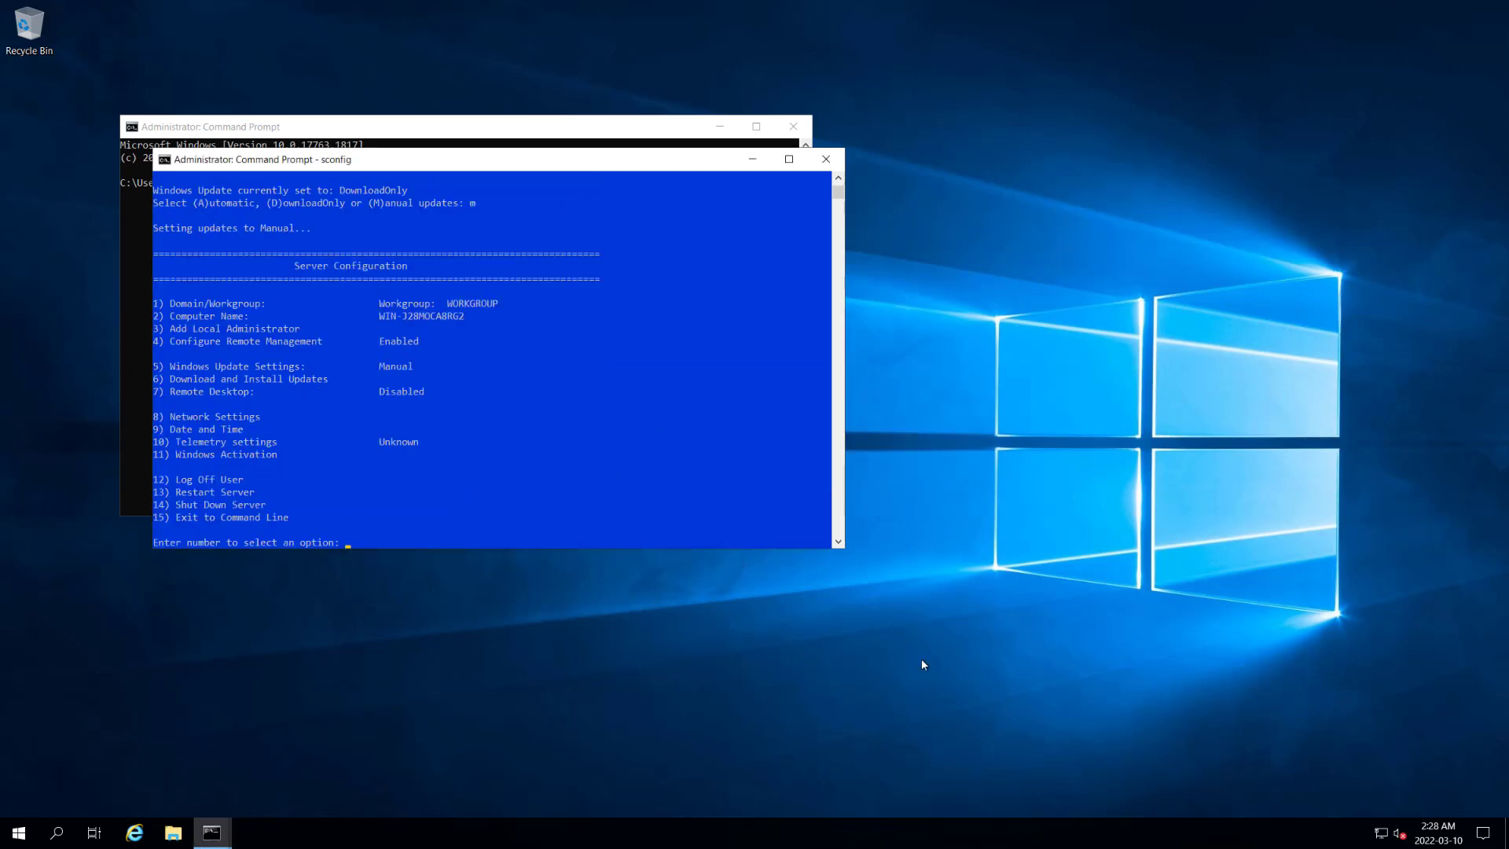
left_click(19, 834)
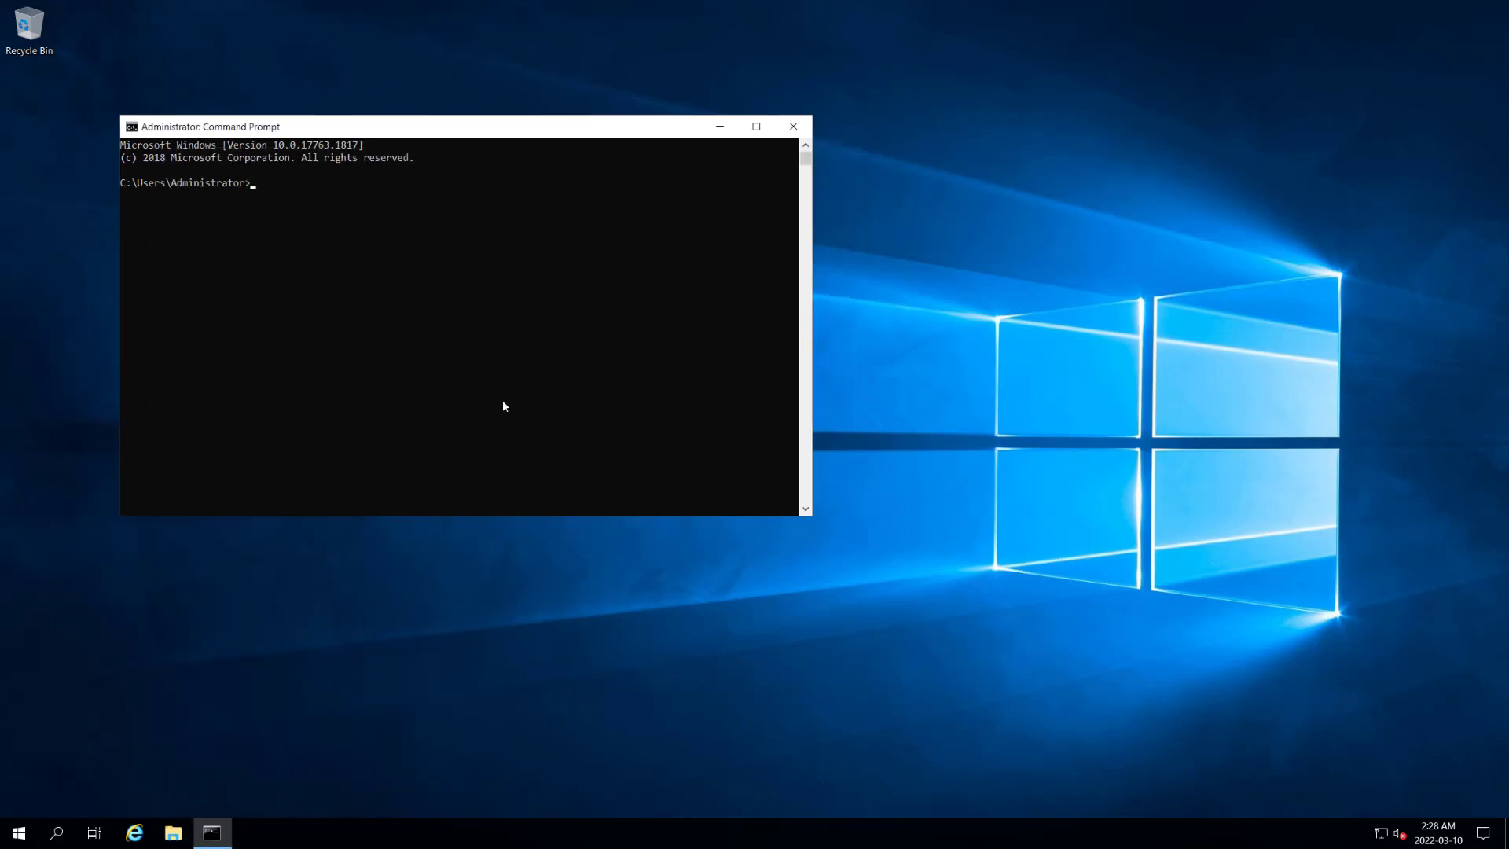
- Launch gpedit.msc, maximize the Group Policy Editor and widen its policy tree
left_click(459, 357)
type("gpedit.msc")
key("Return")
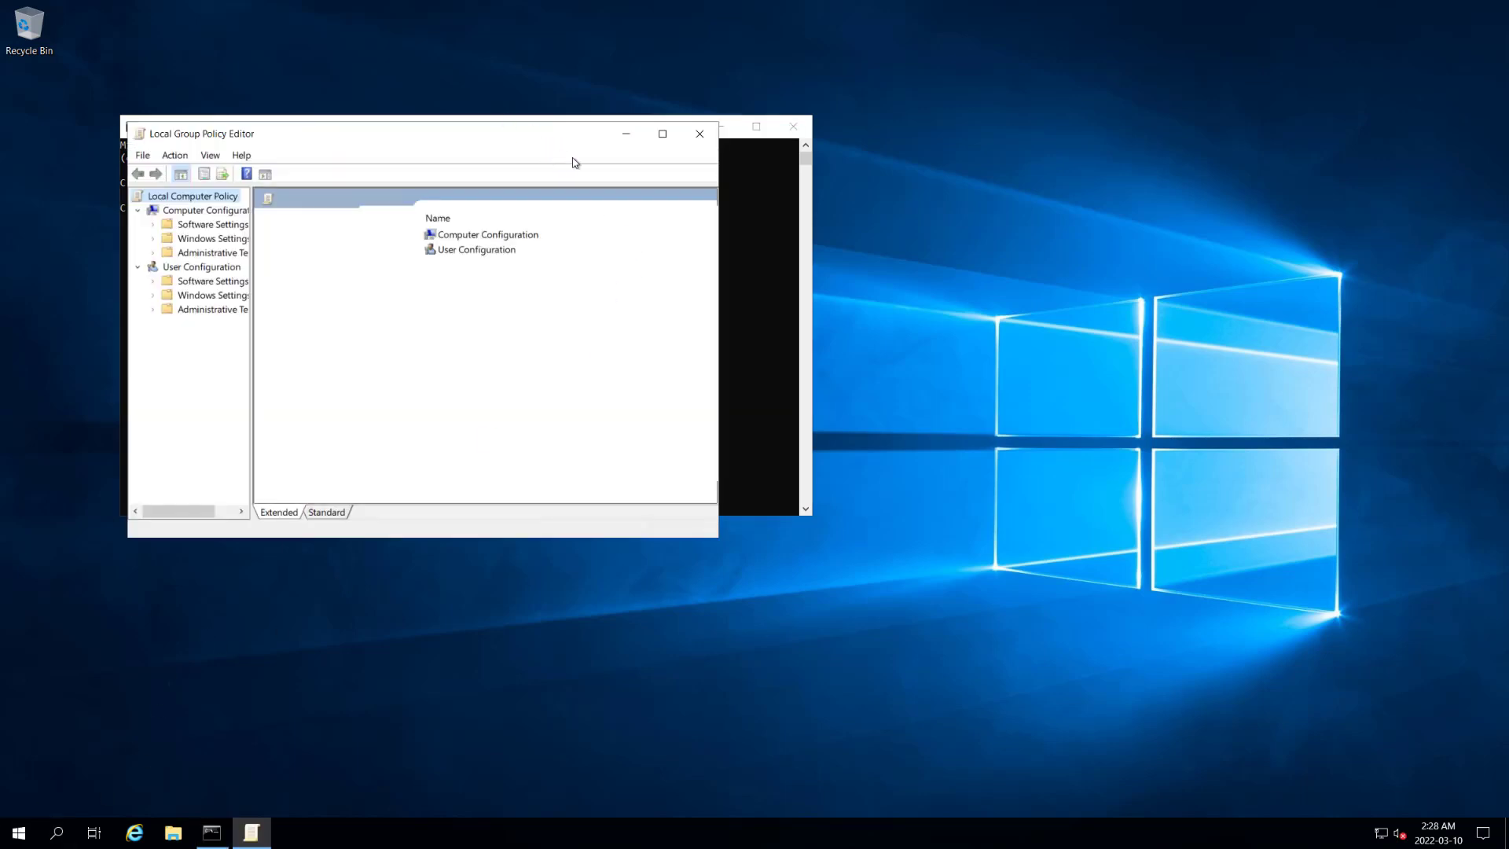
double_click(576, 136)
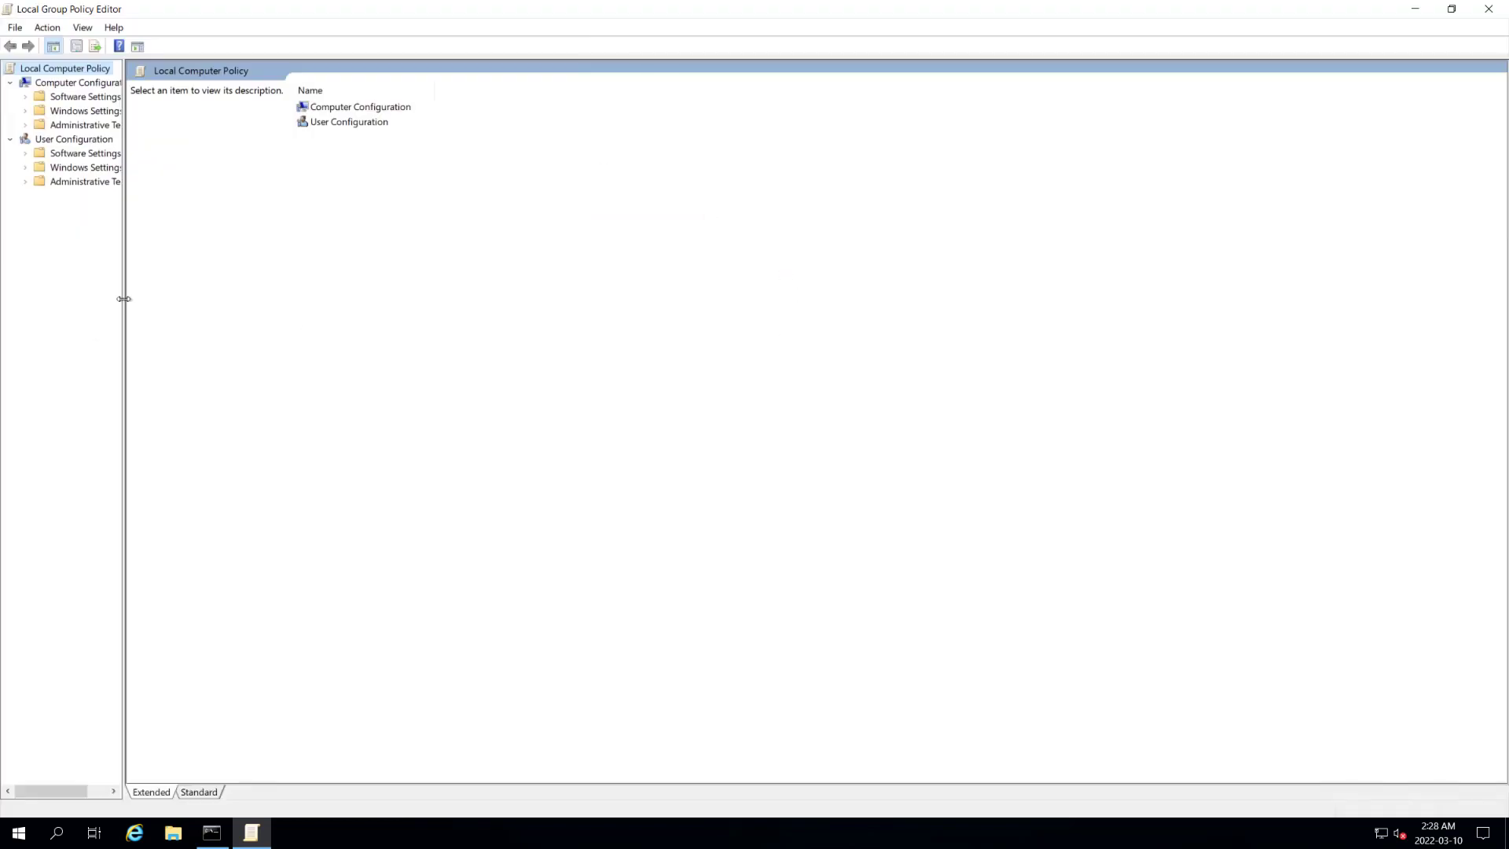
left_click_drag(125, 300, 312, 317)
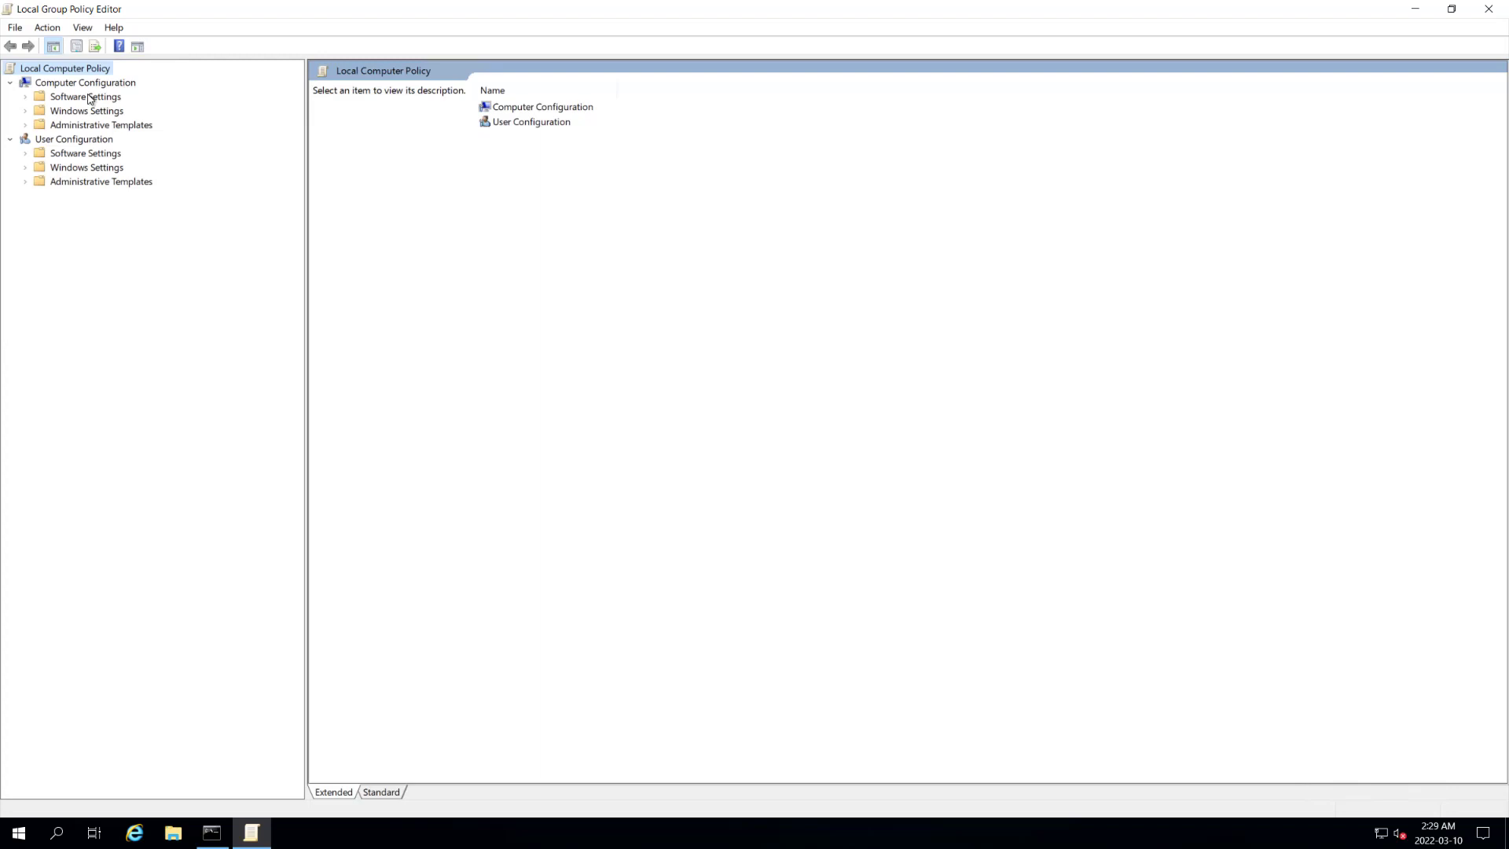
- Navigate to Administrative Templates > Windows Components > Windows Update under Computer Configuration
double_click(104, 125)
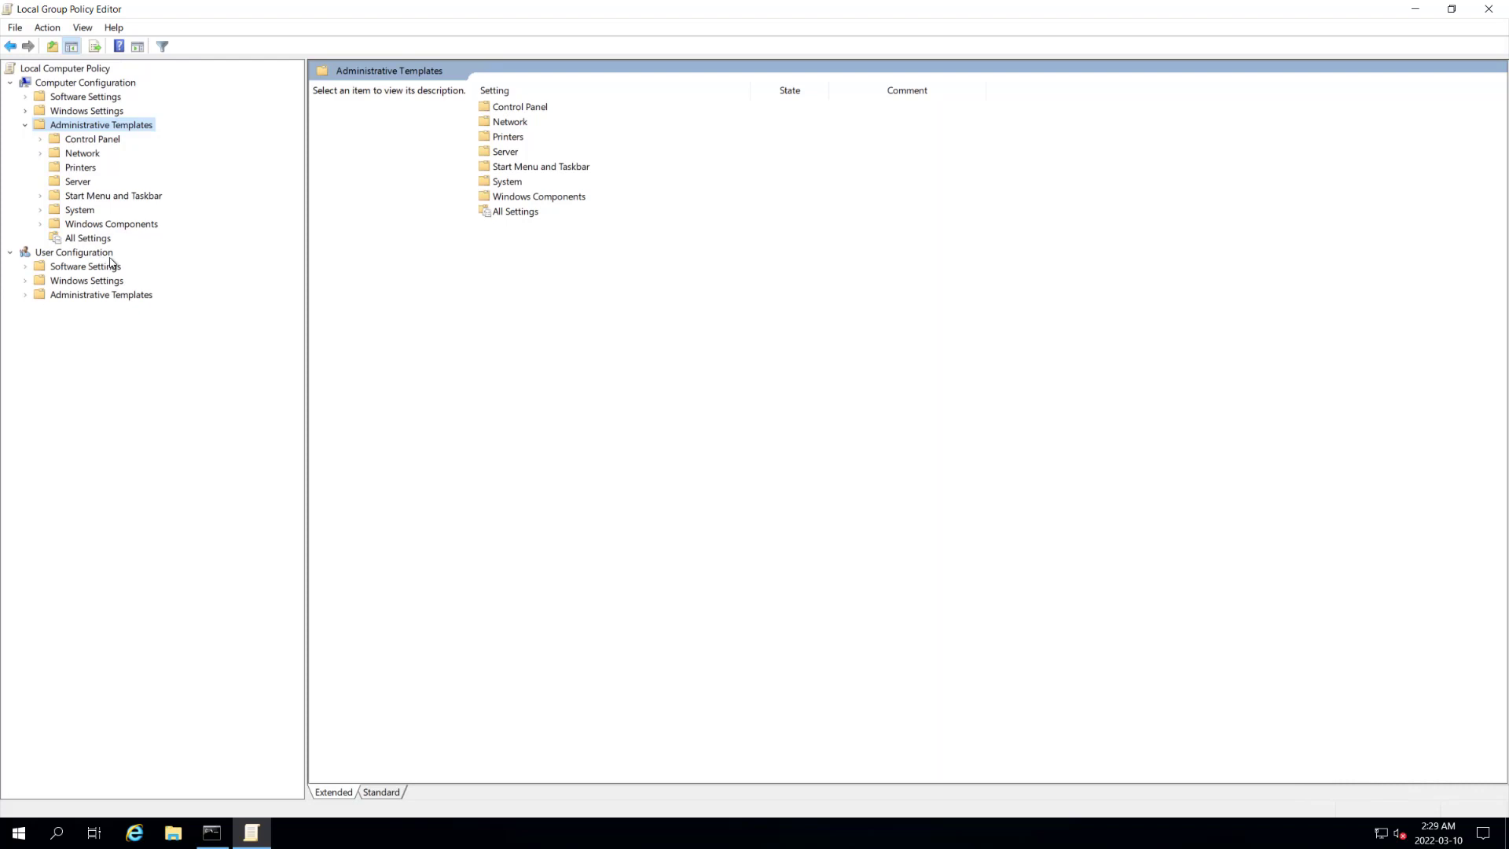
double_click(126, 225)
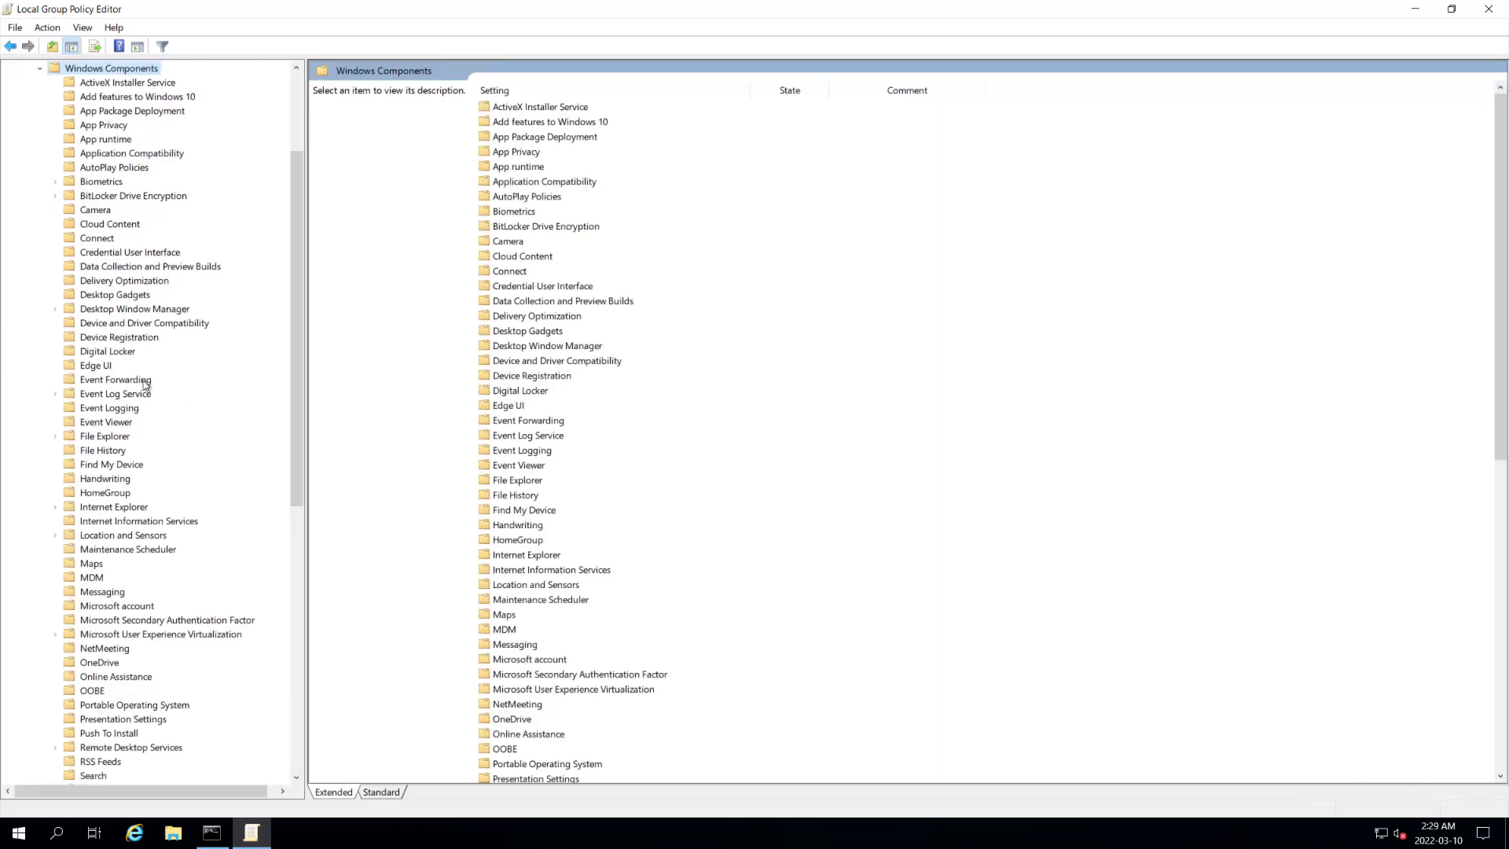
scroll(108, 621, "down", 8)
scroll(110, 625, "down", 5)
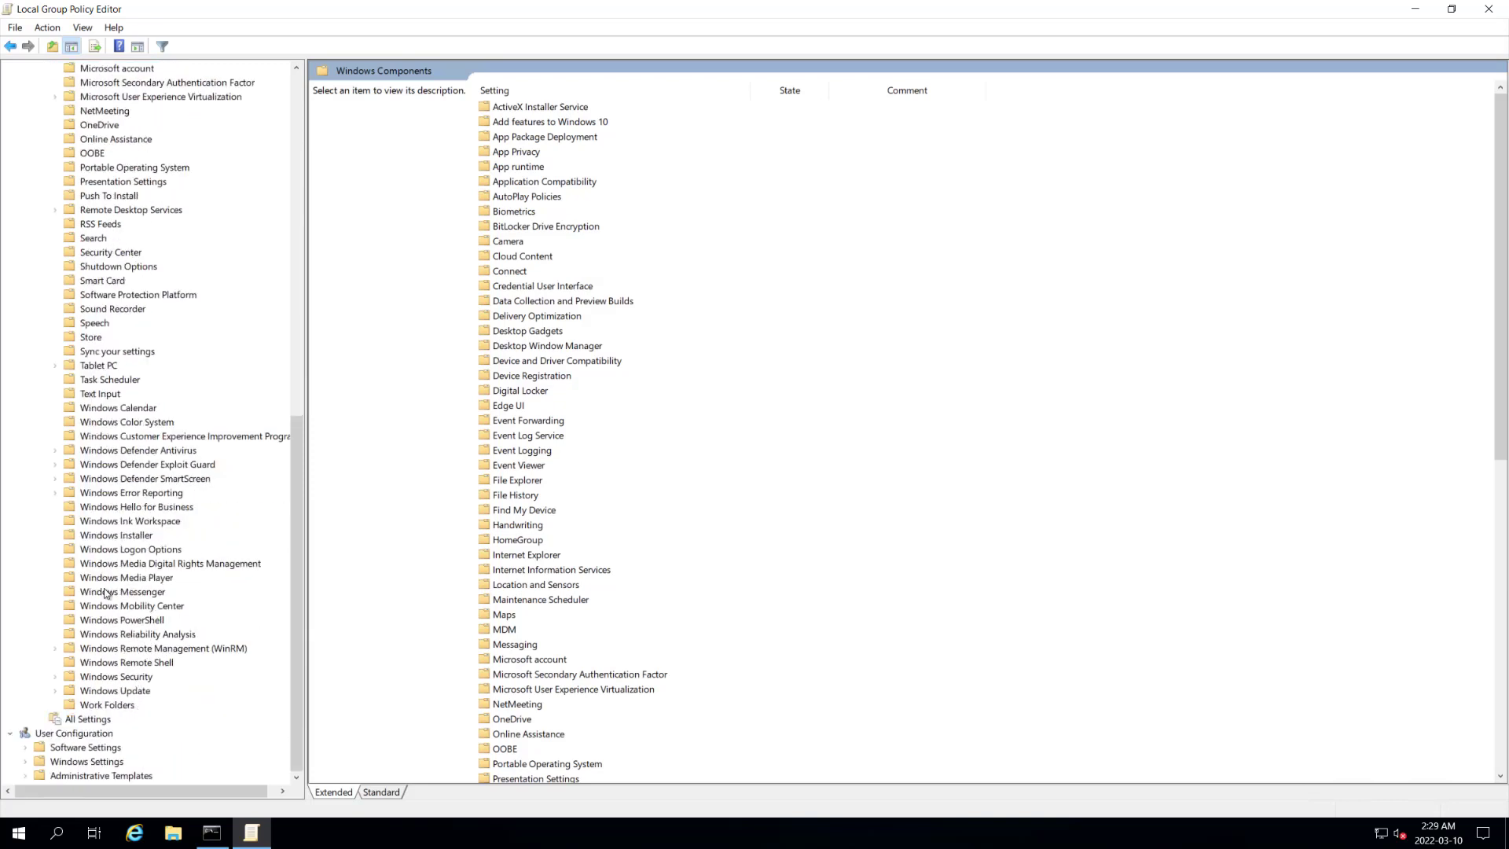
double_click(147, 692)
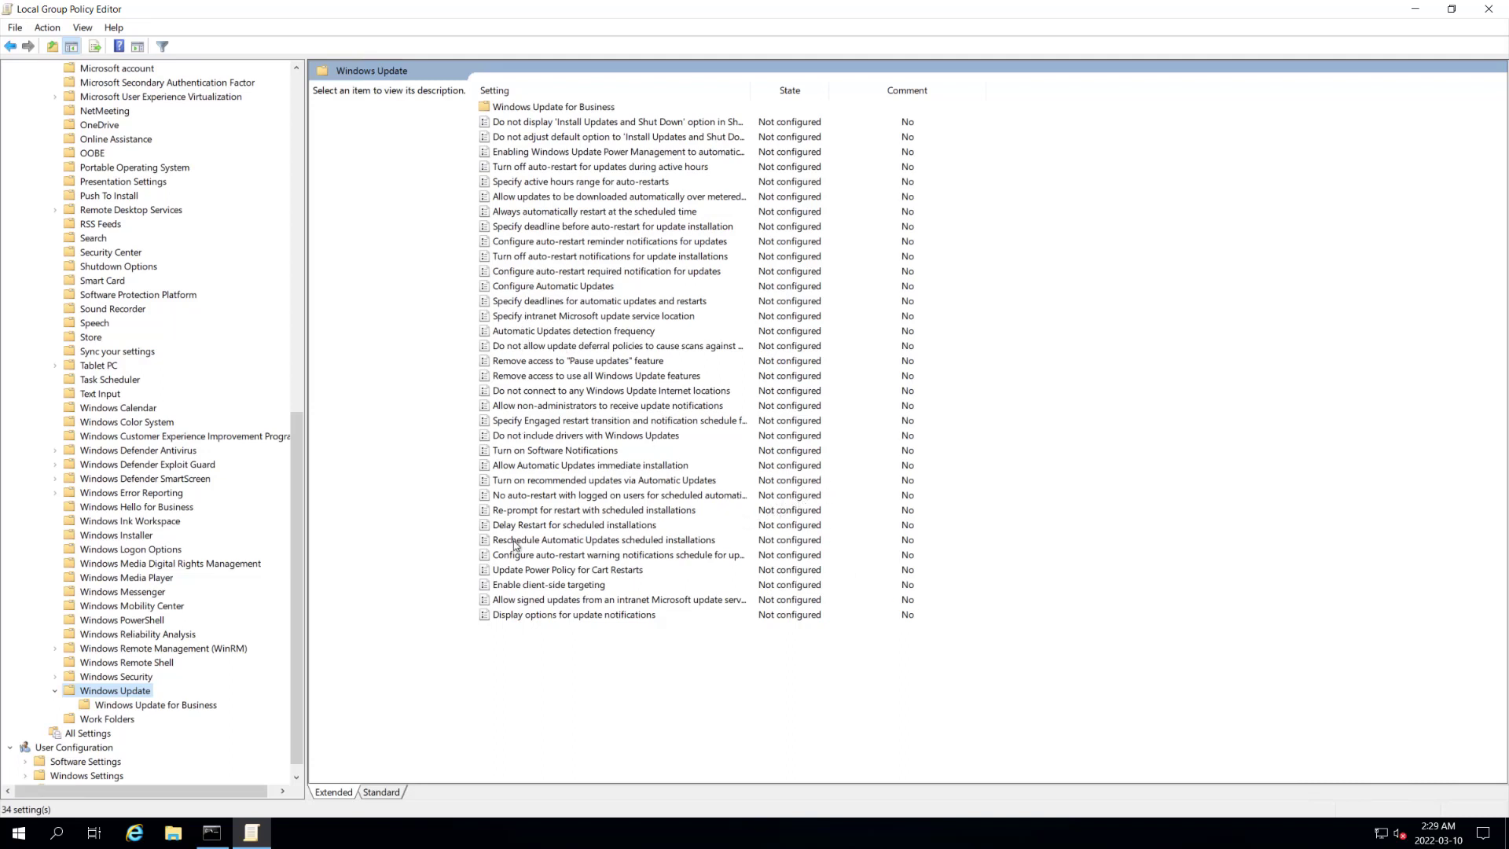
- Enable 'No auto-restart with logged on users for scheduled automatic updates installations' and apply it
left_click(532, 500)
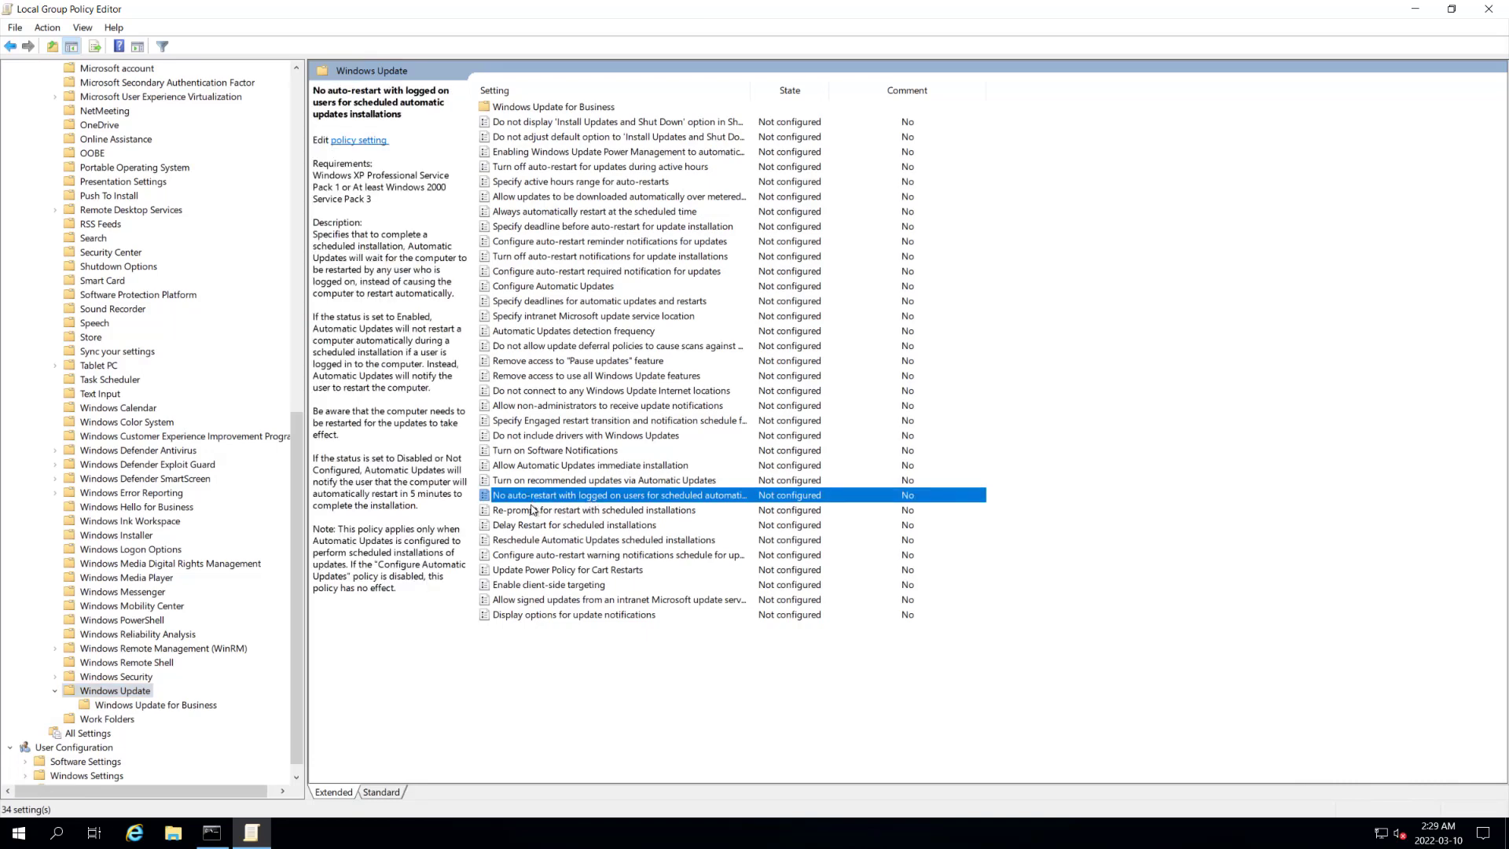
double_click(651, 500)
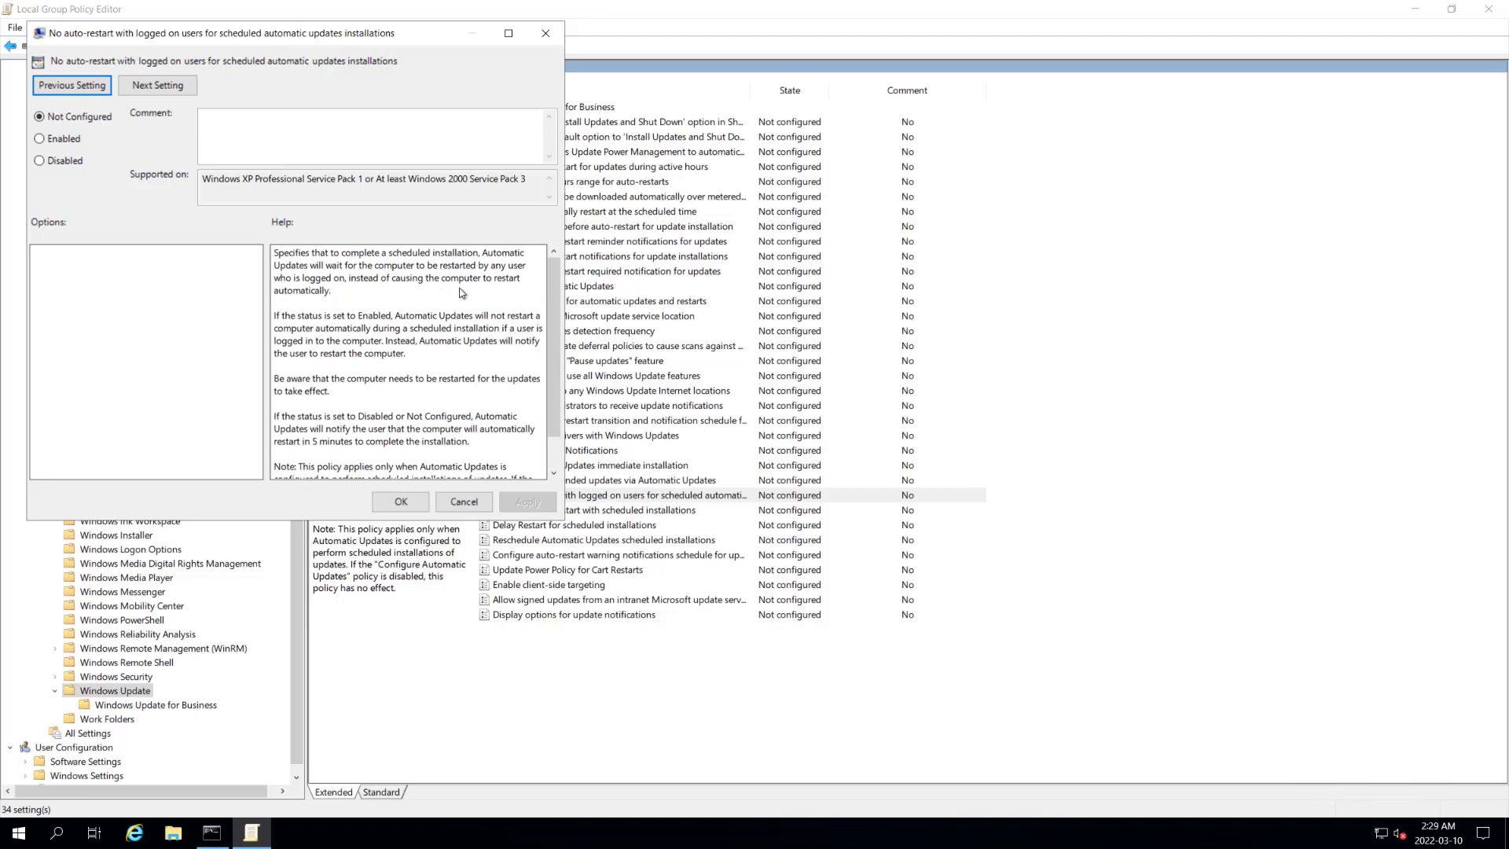
left_click(56, 142)
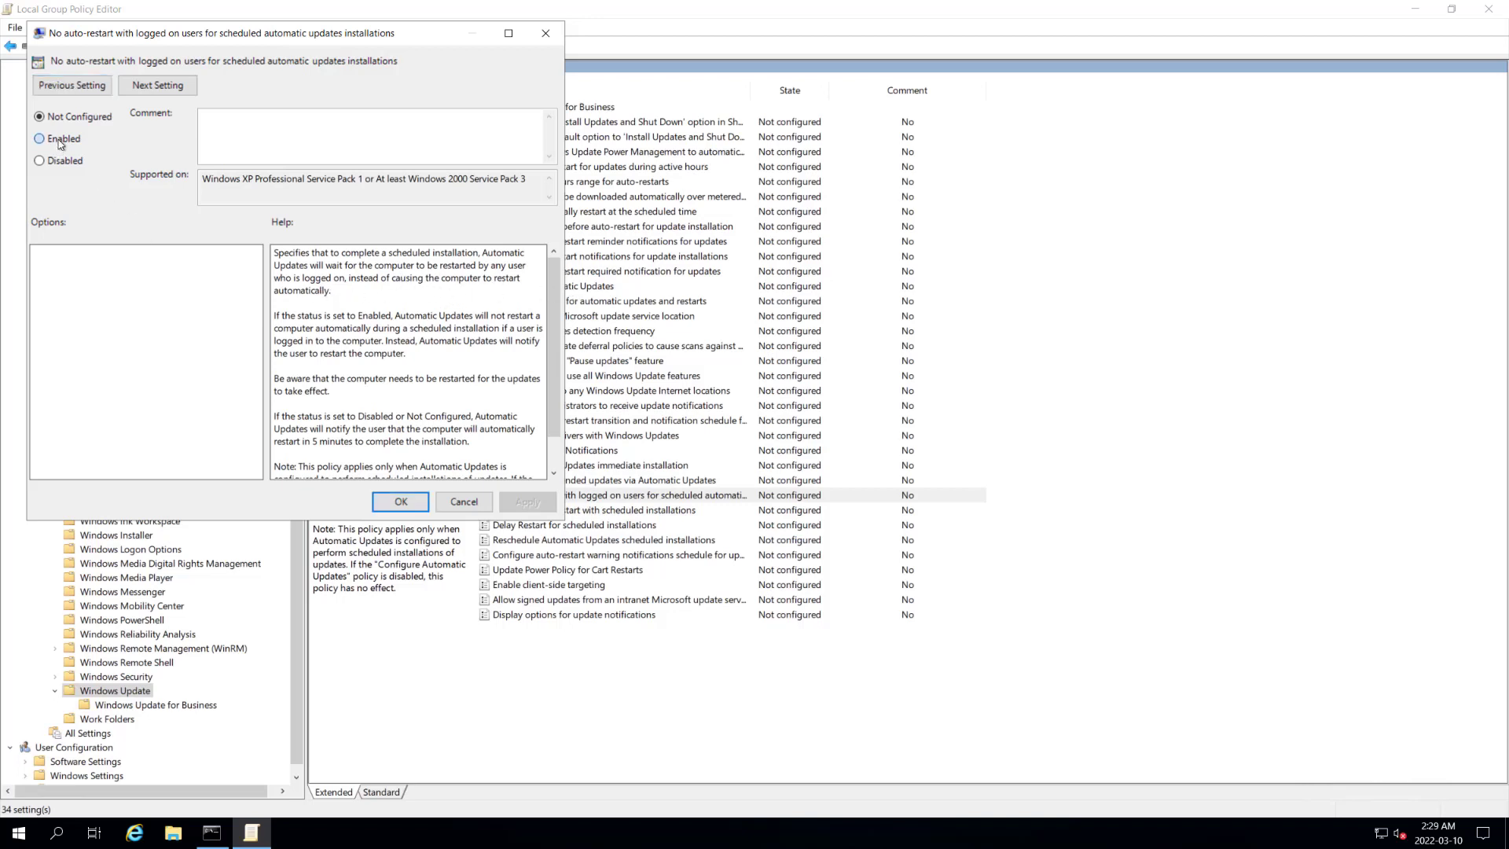
left_click(527, 502)
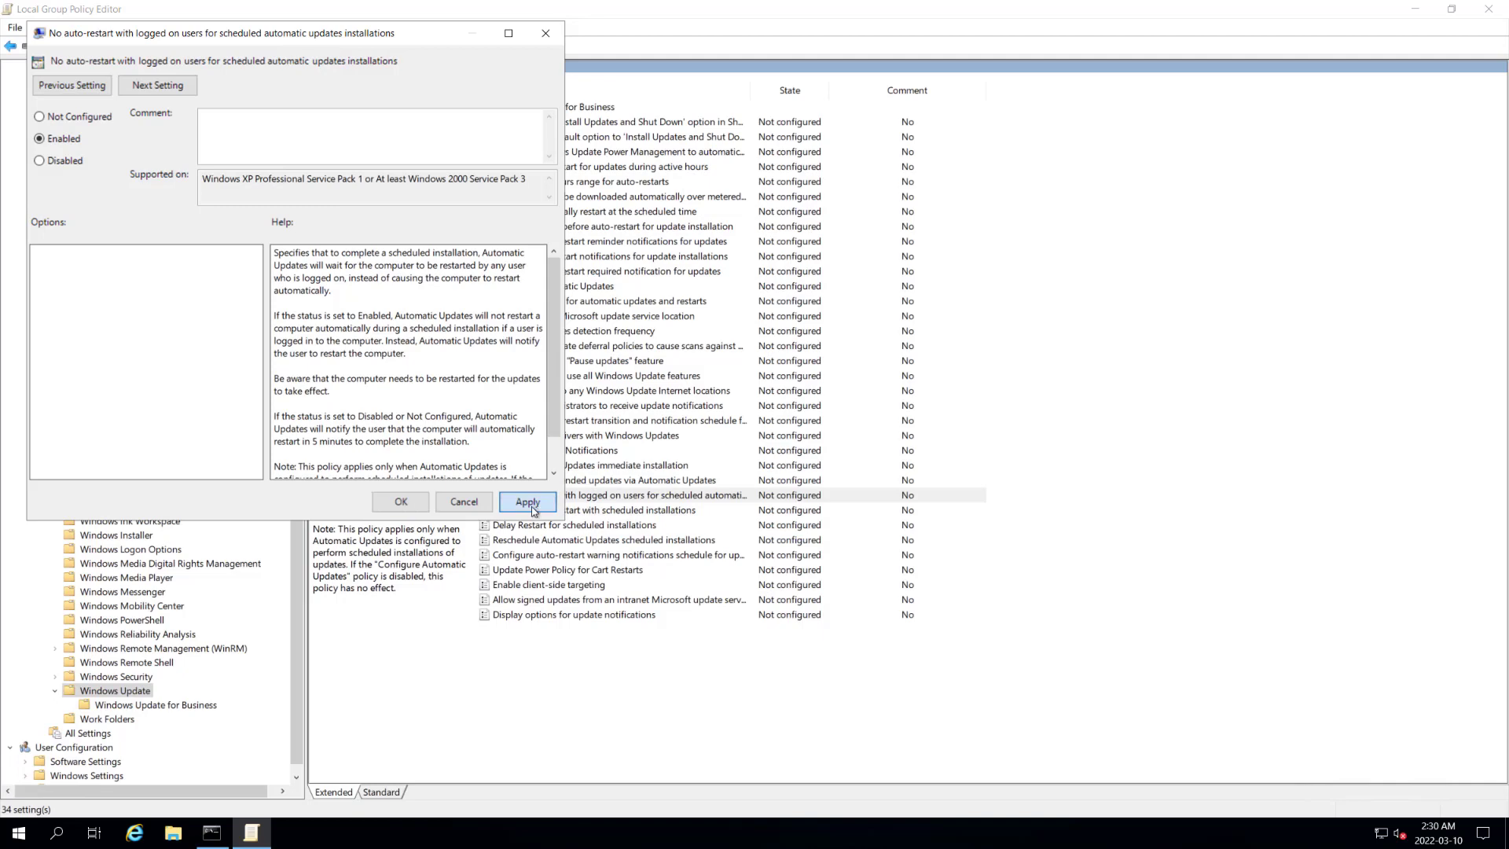
- Enable 'Turn off auto-restart for updates during active hours' with active hours 8 AM to 11 PM
left_click(401, 502)
left_click(660, 170)
double_click(660, 170)
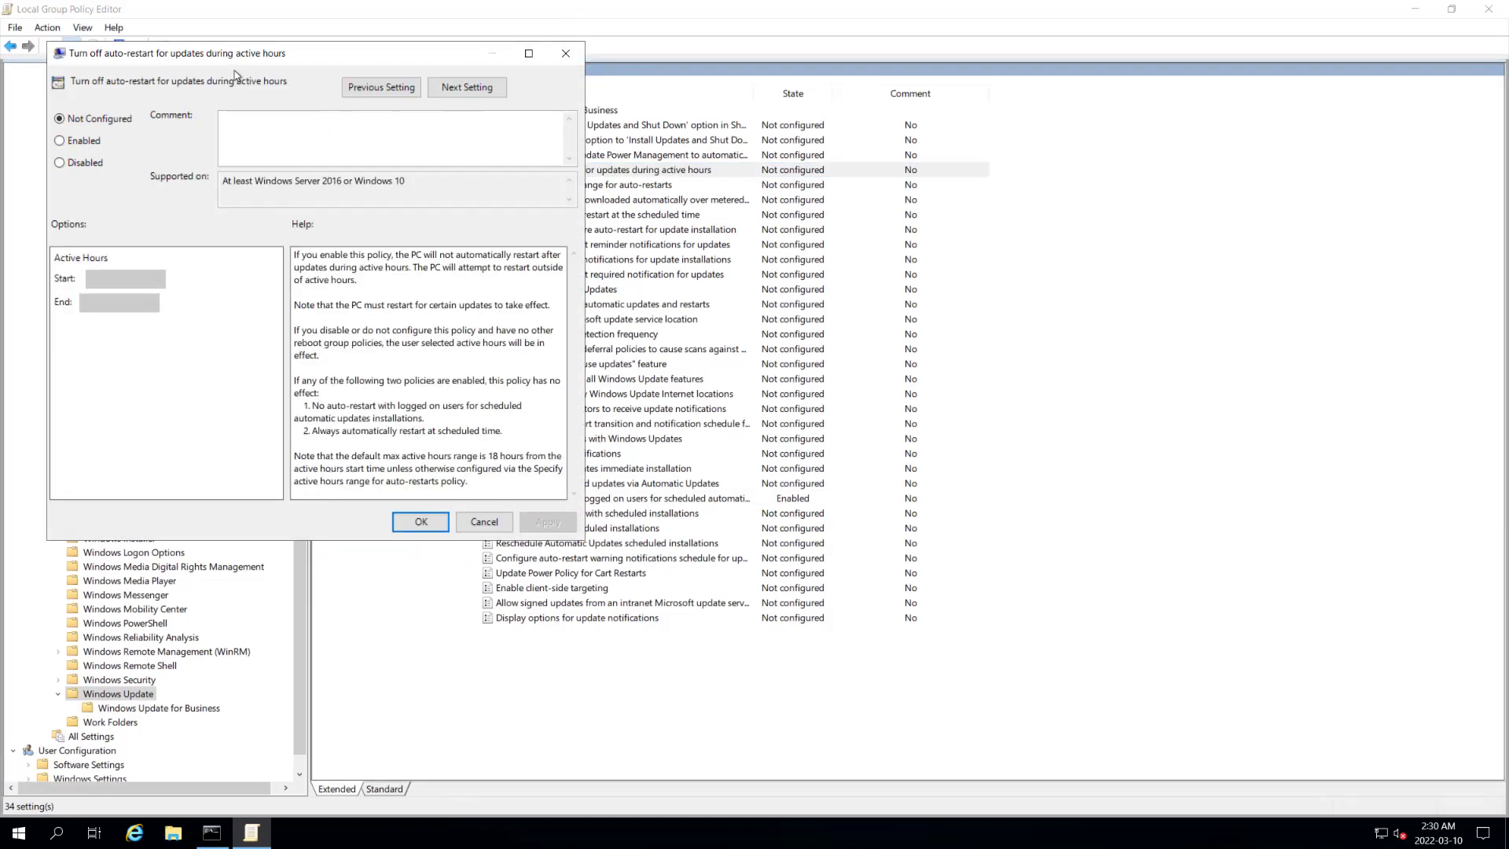
left_click(100, 165)
left_click(85, 141)
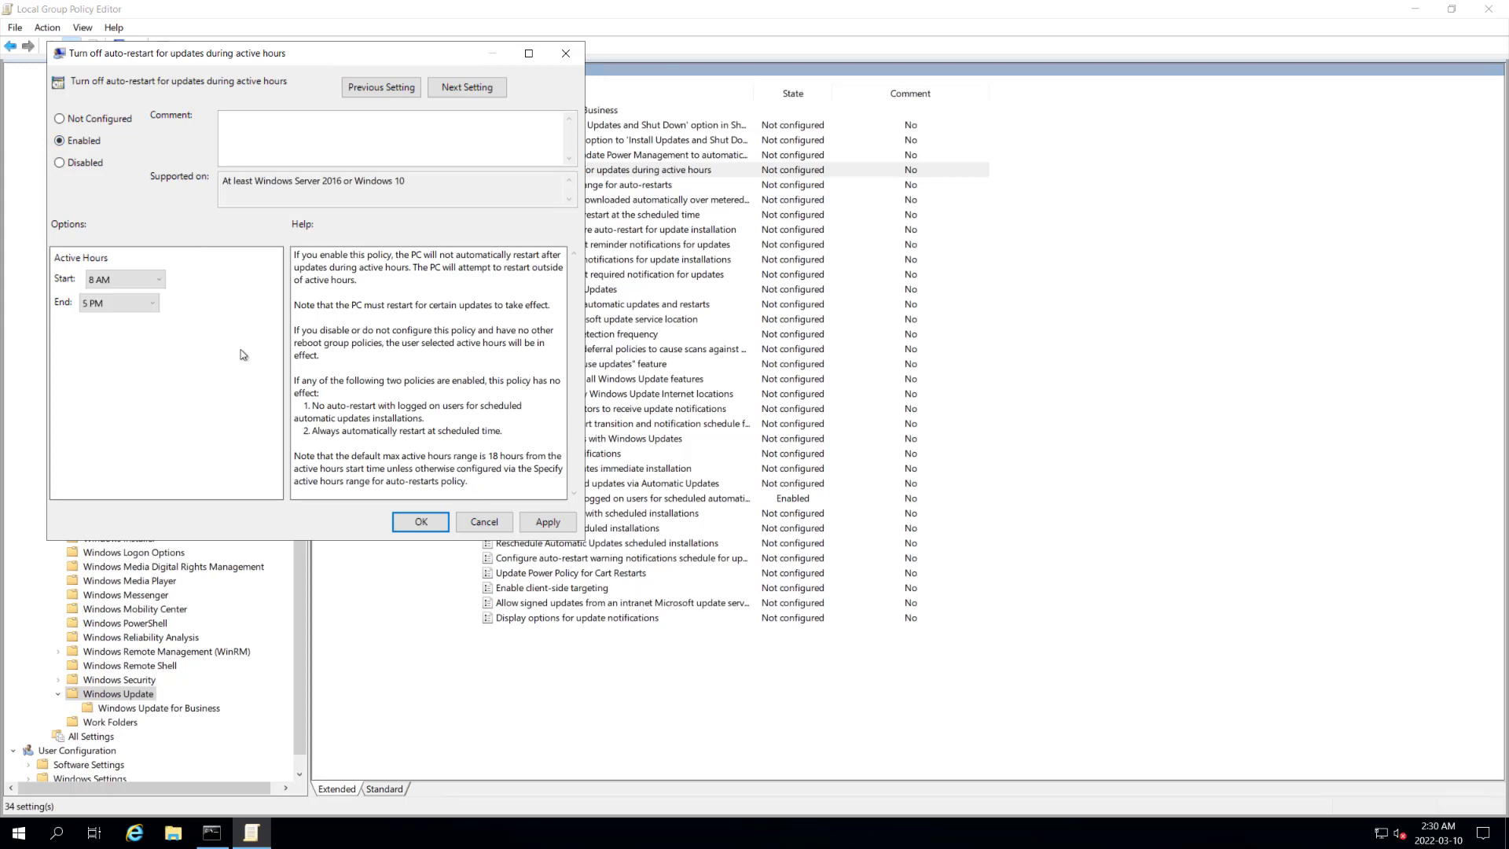
left_click(150, 306)
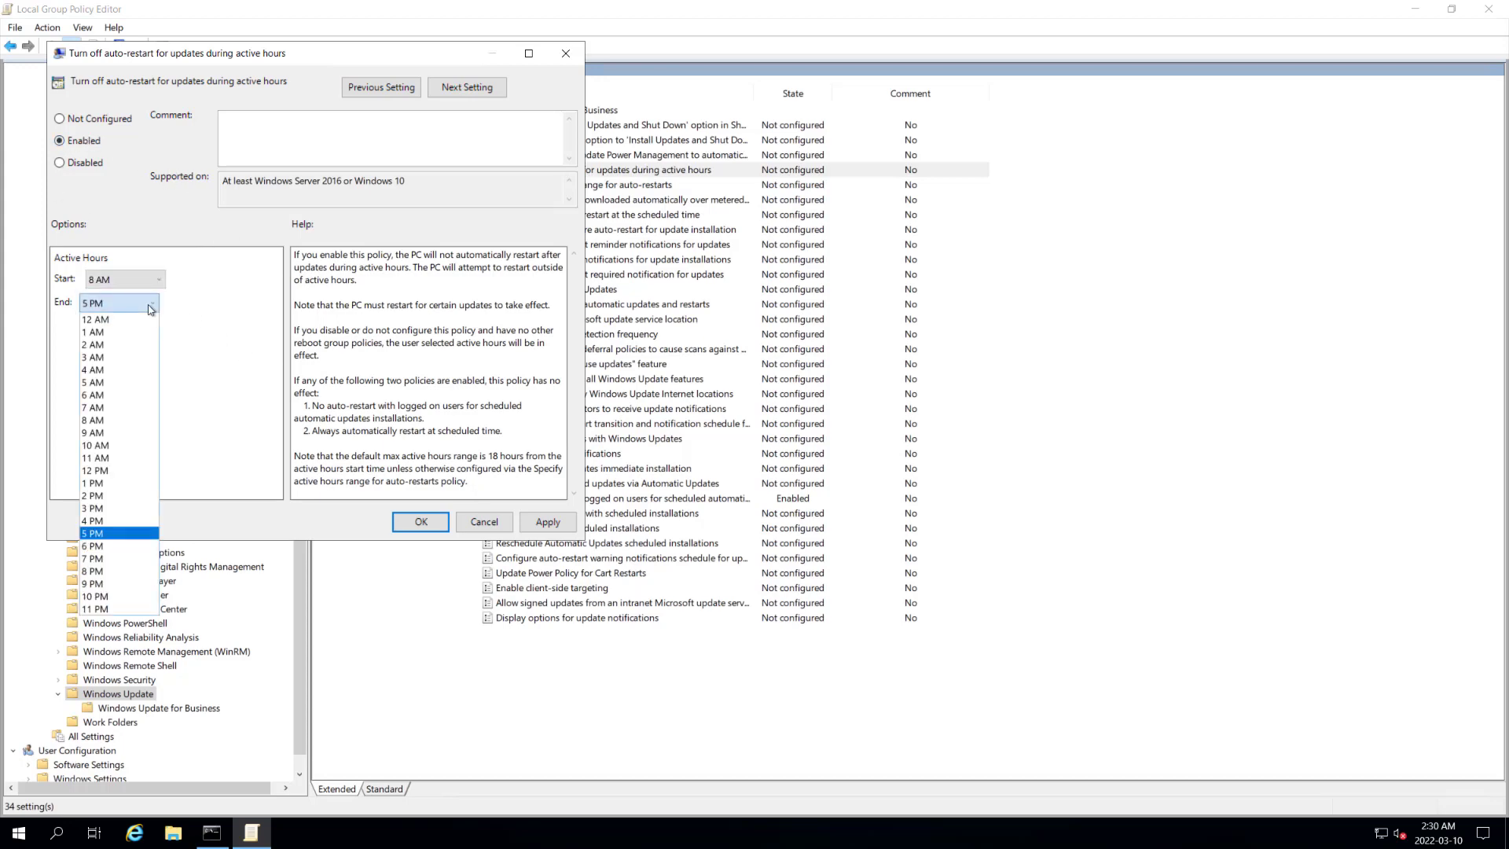
left_click(138, 610)
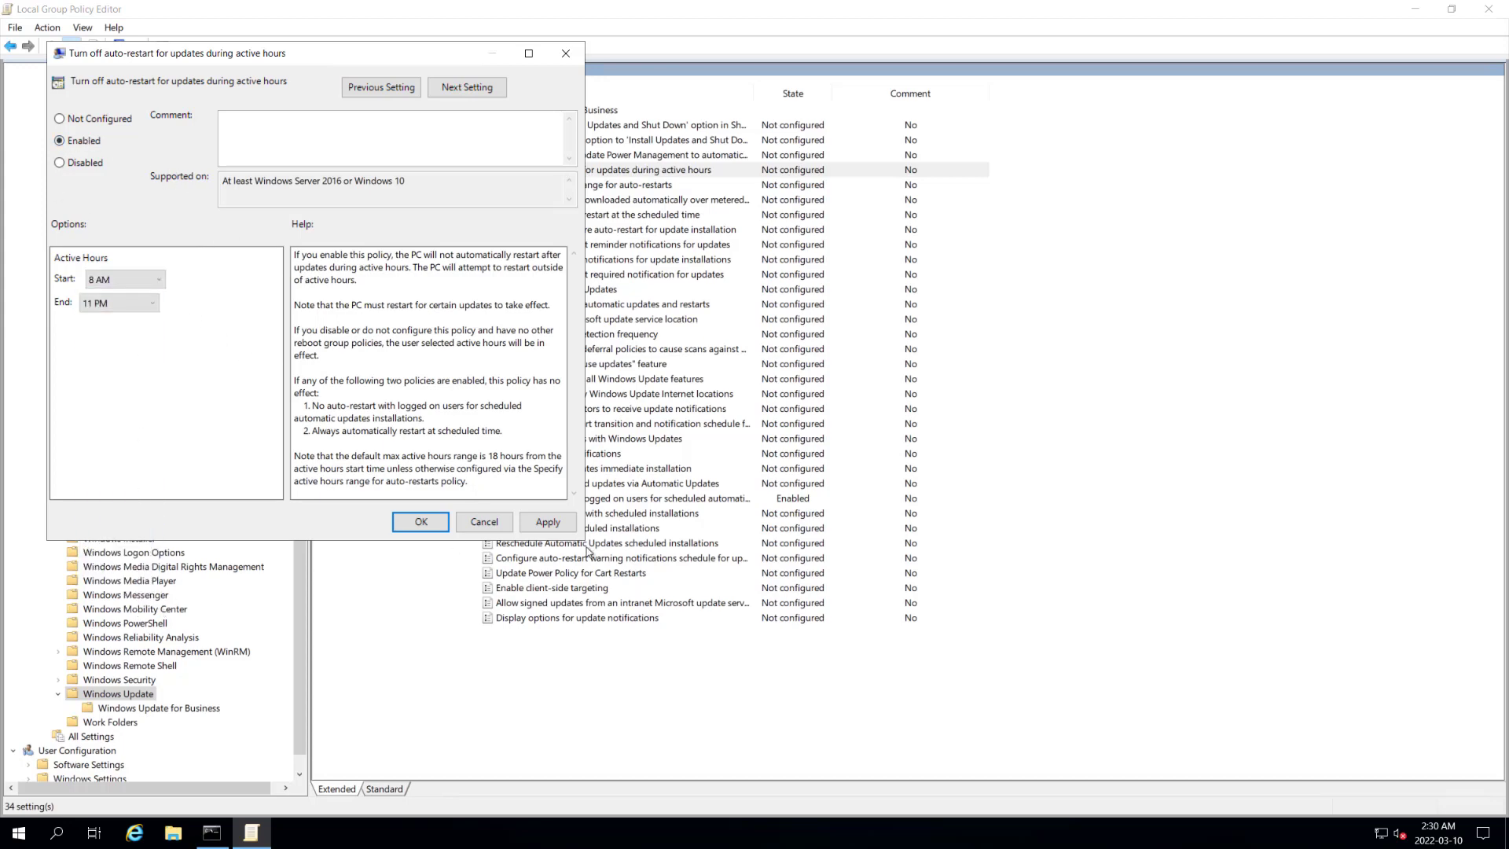
left_click(548, 522)
left_click(420, 522)
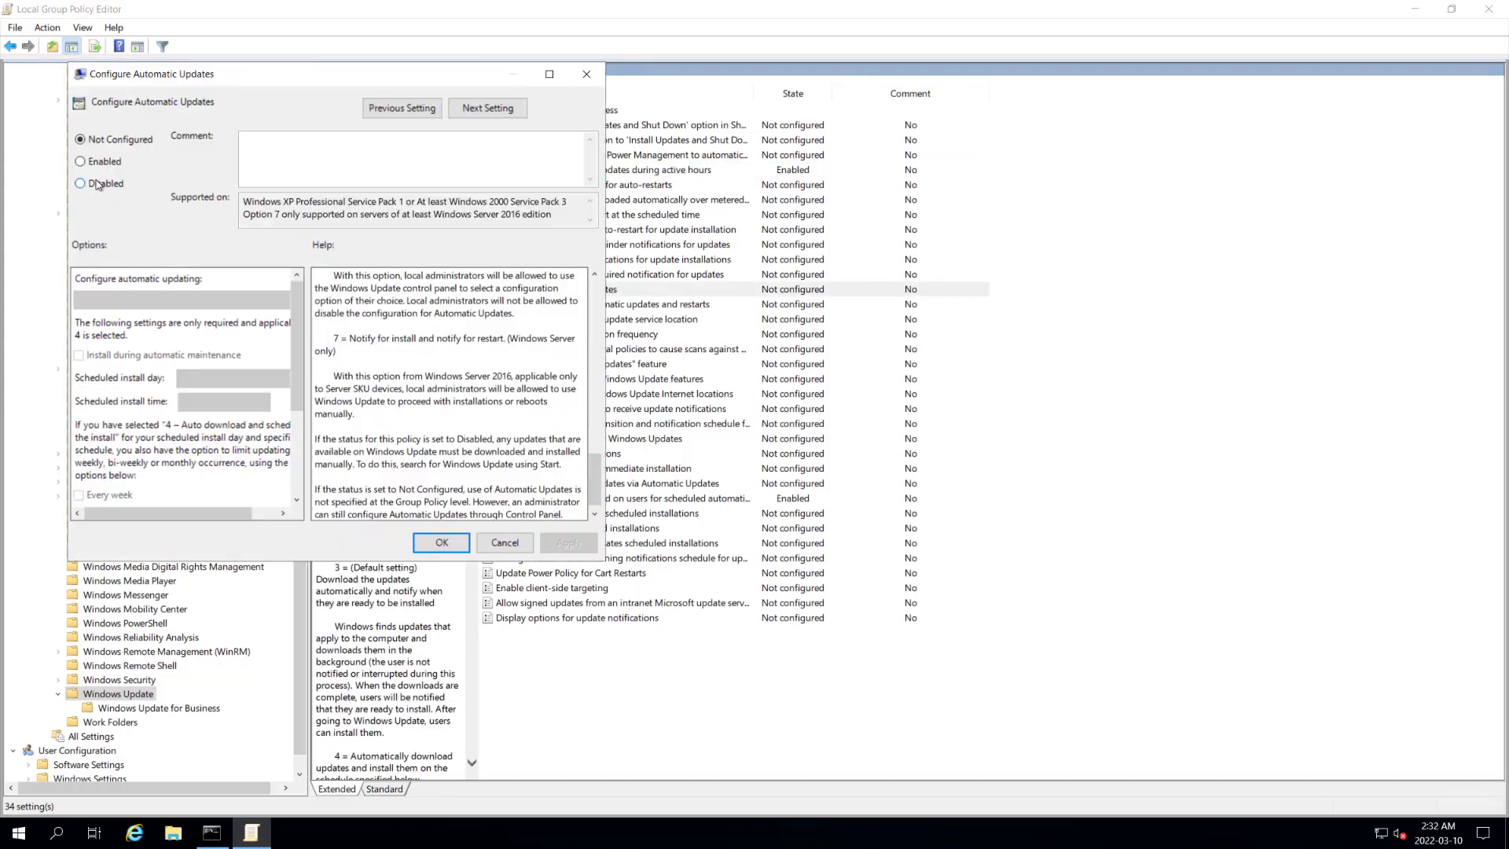
- Set Configure Automatic Updates to Disabled, apply, and close its dialog
left_click(97, 185)
left_click(574, 544)
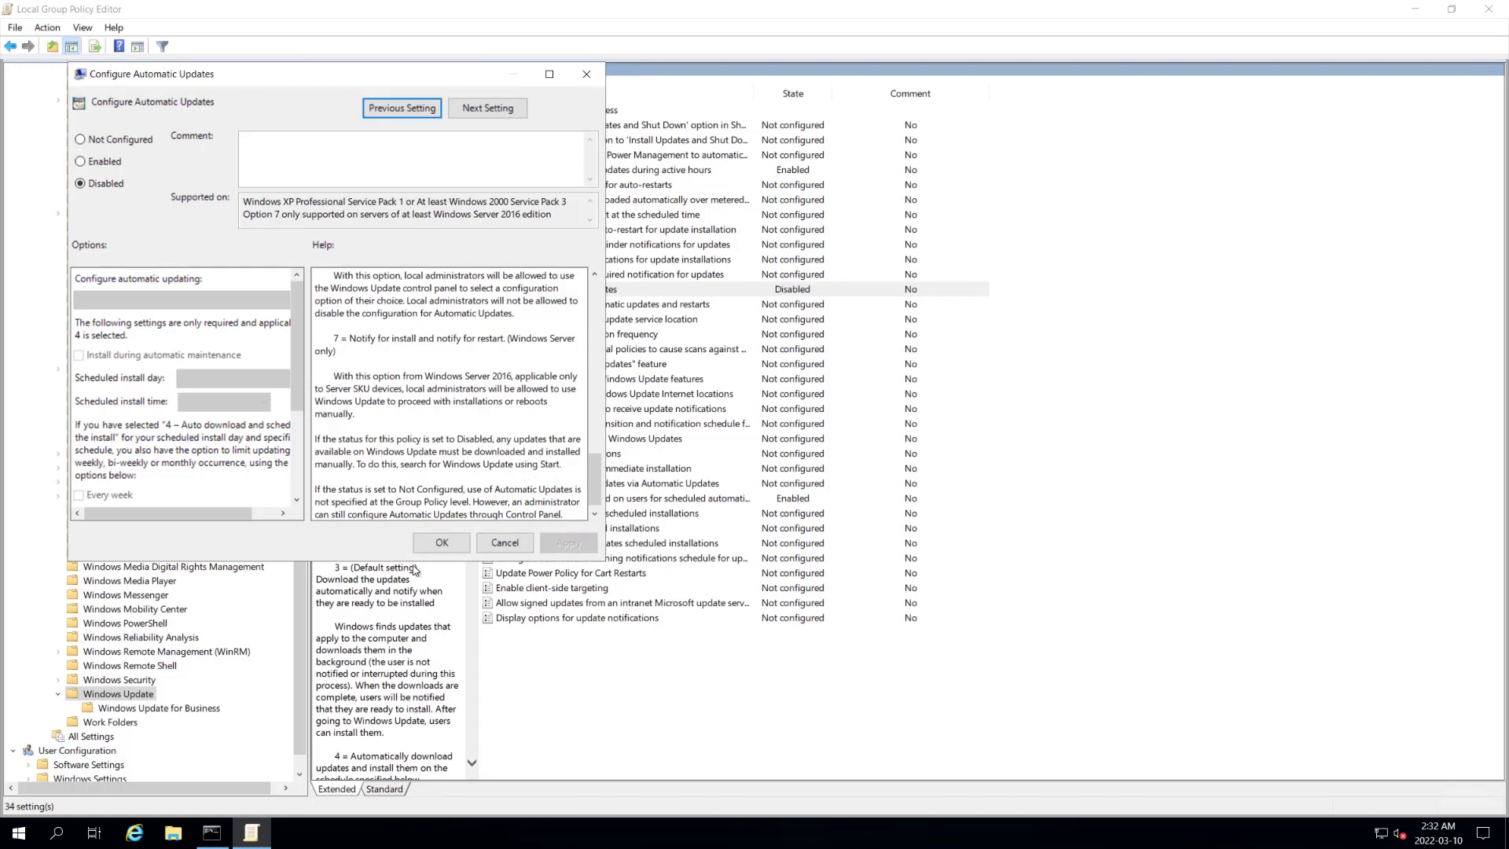
left_click(440, 542)
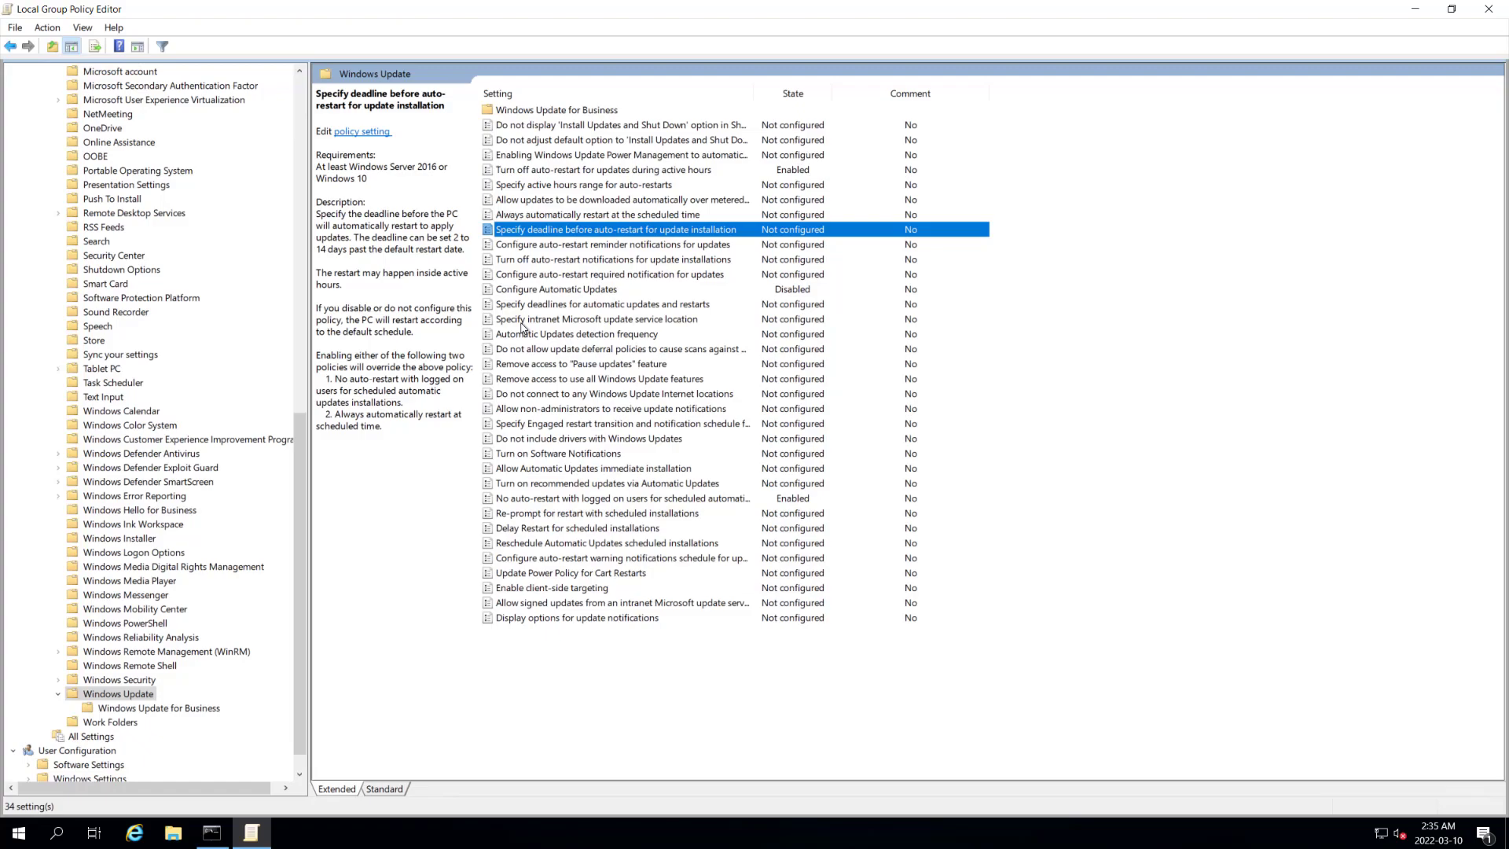
- Close gpedit and Command Prompt, then open Windows Update settings by searching 'update'
left_click(1498, 14)
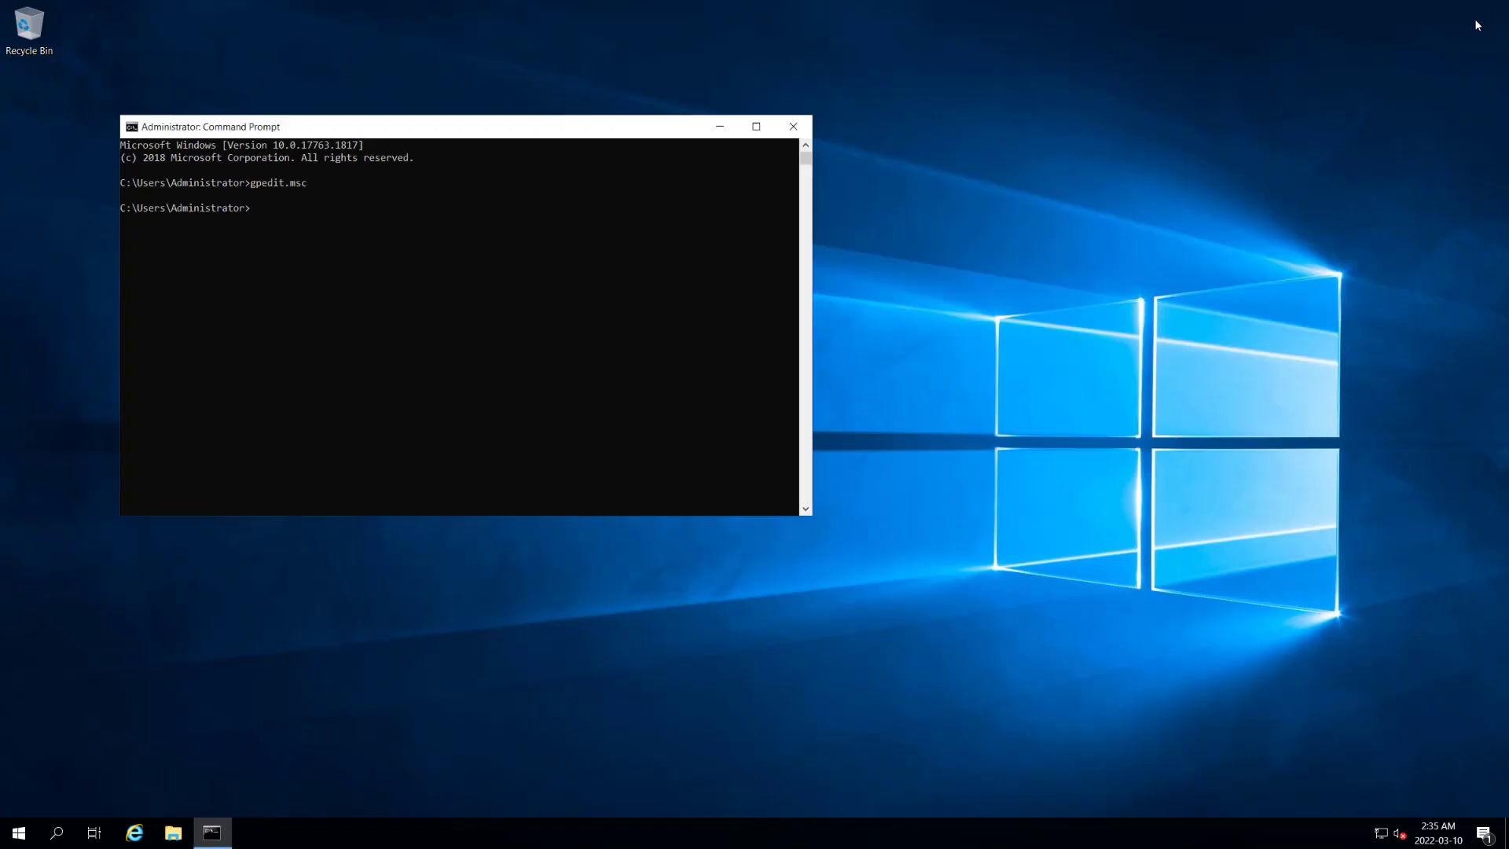
left_click(793, 126)
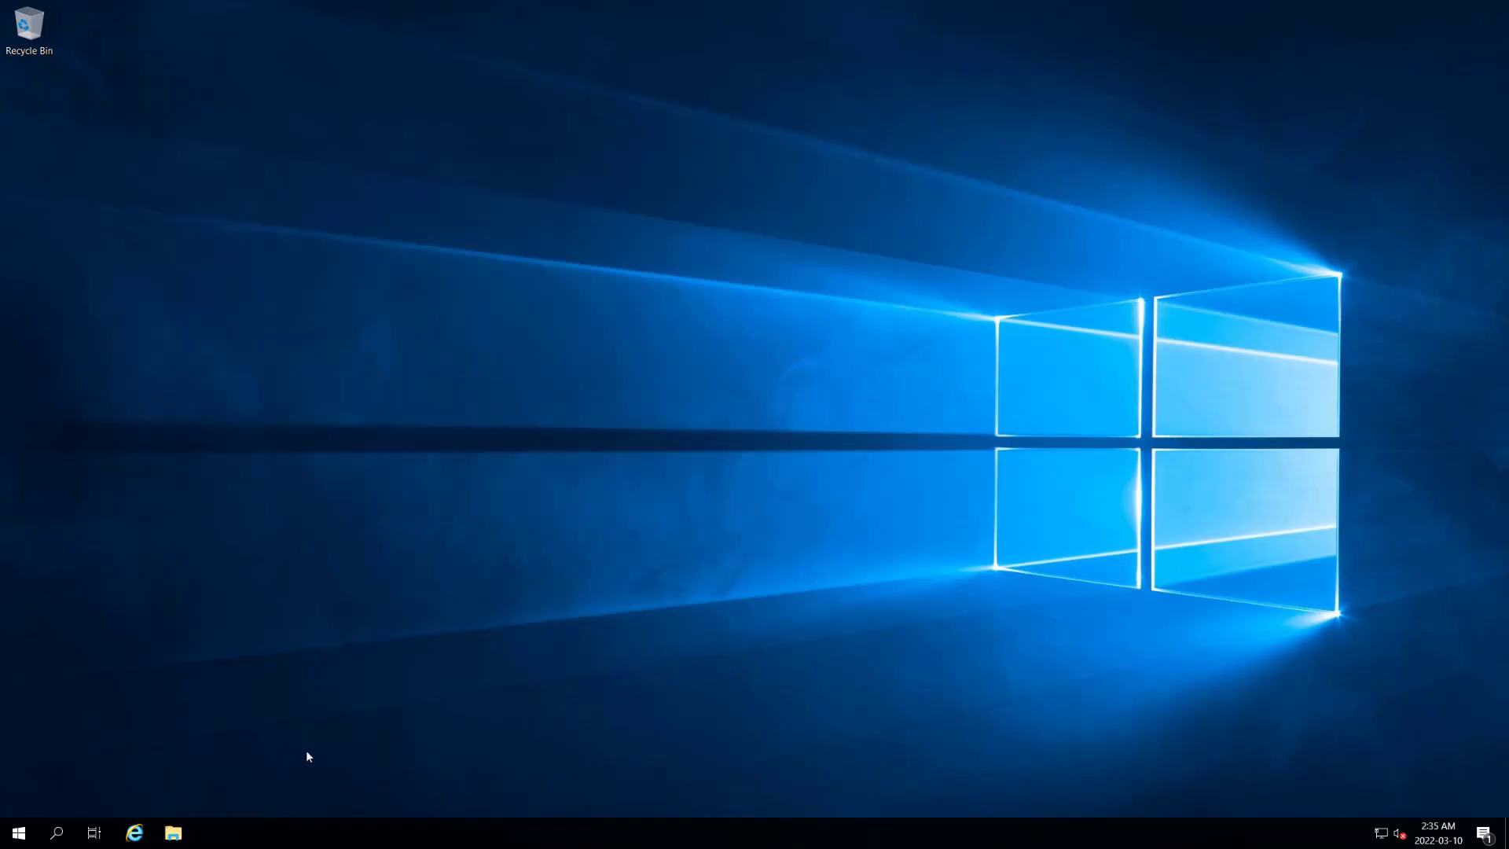
left_click(16, 834)
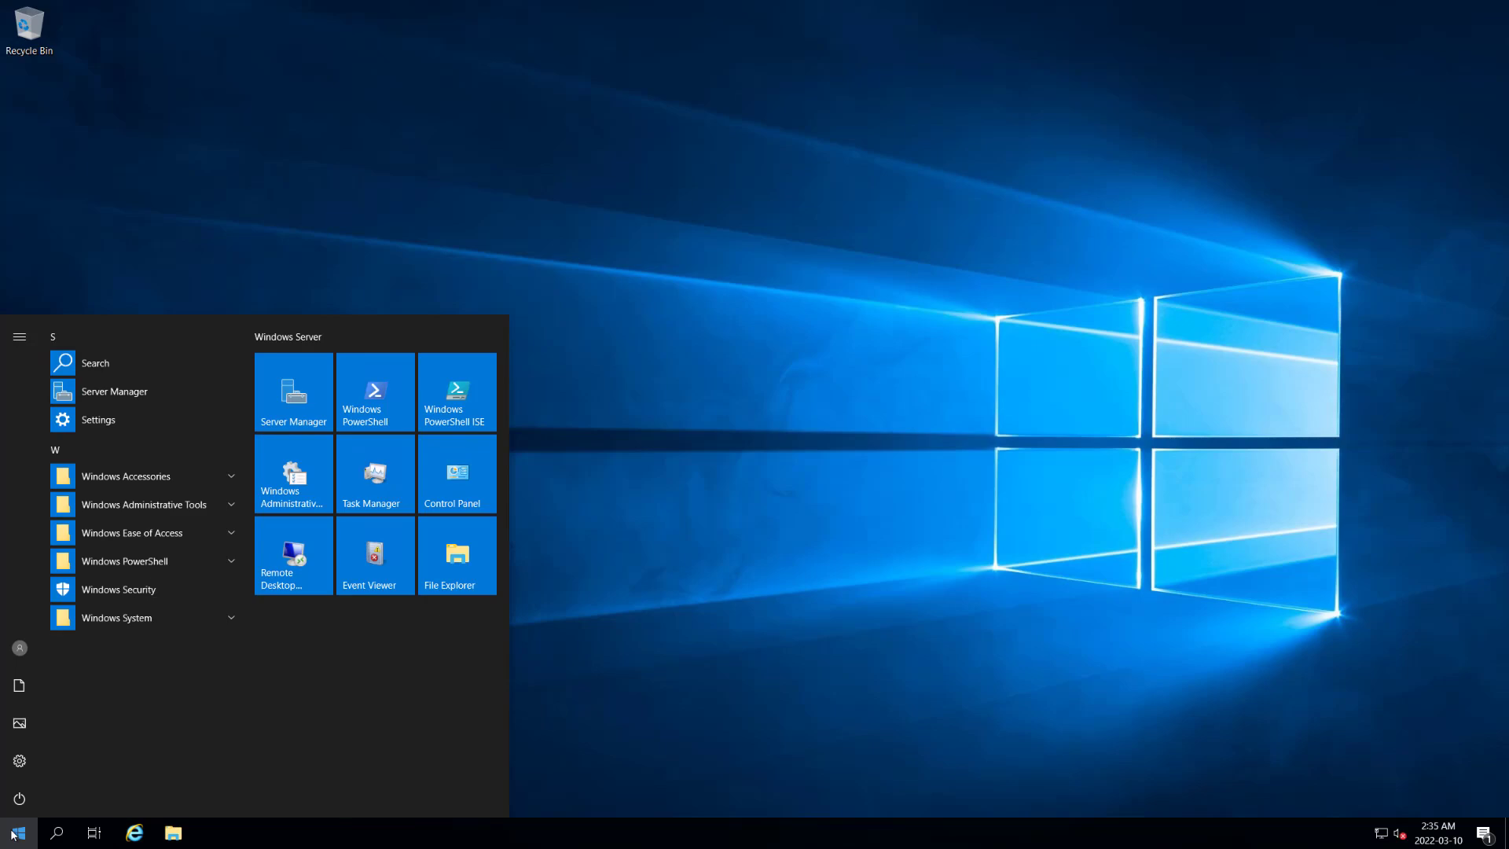
type("update")
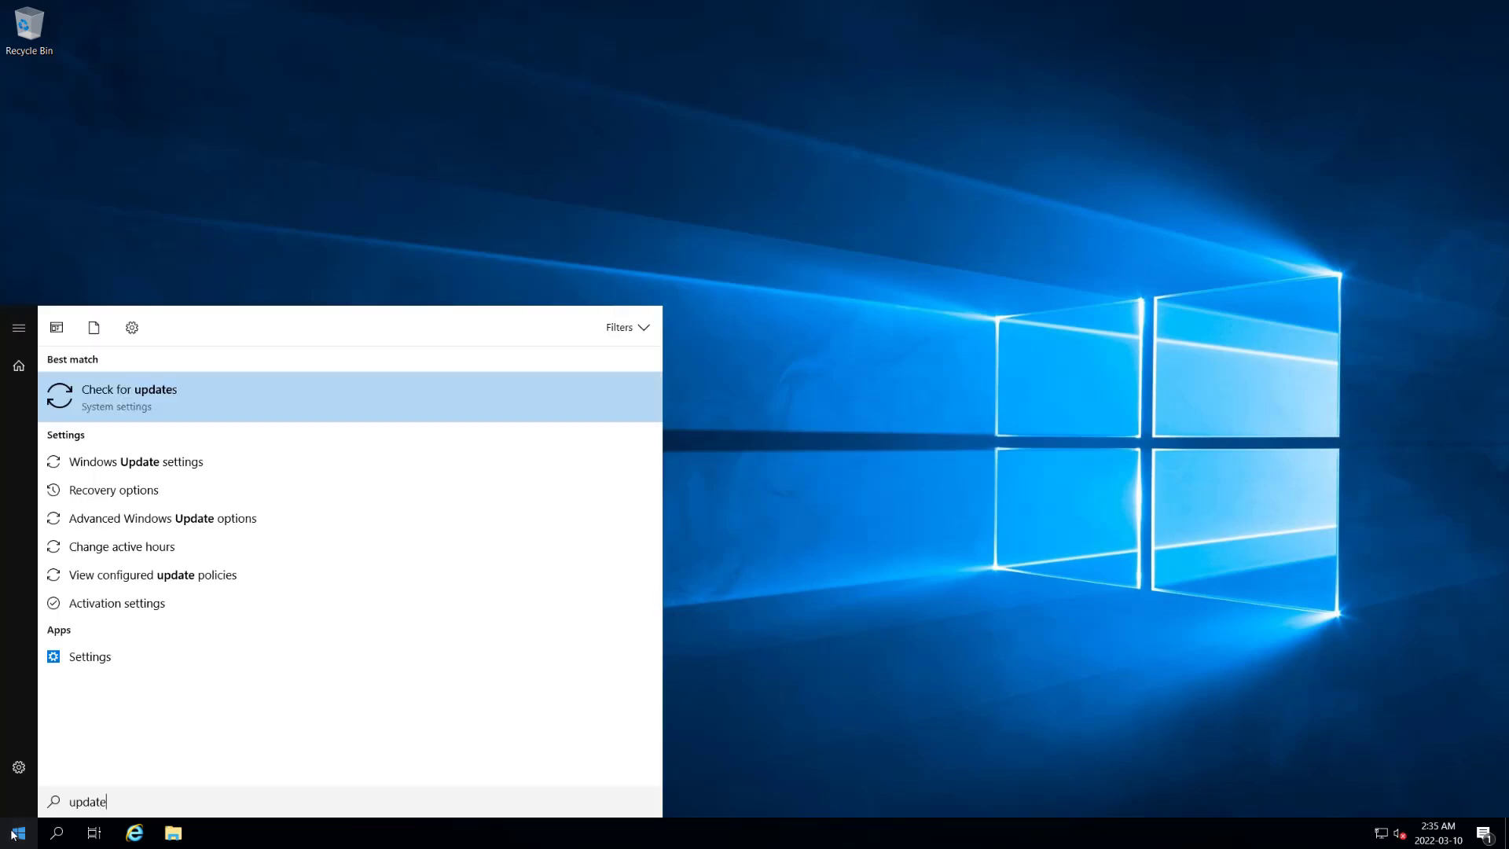
key("Return")
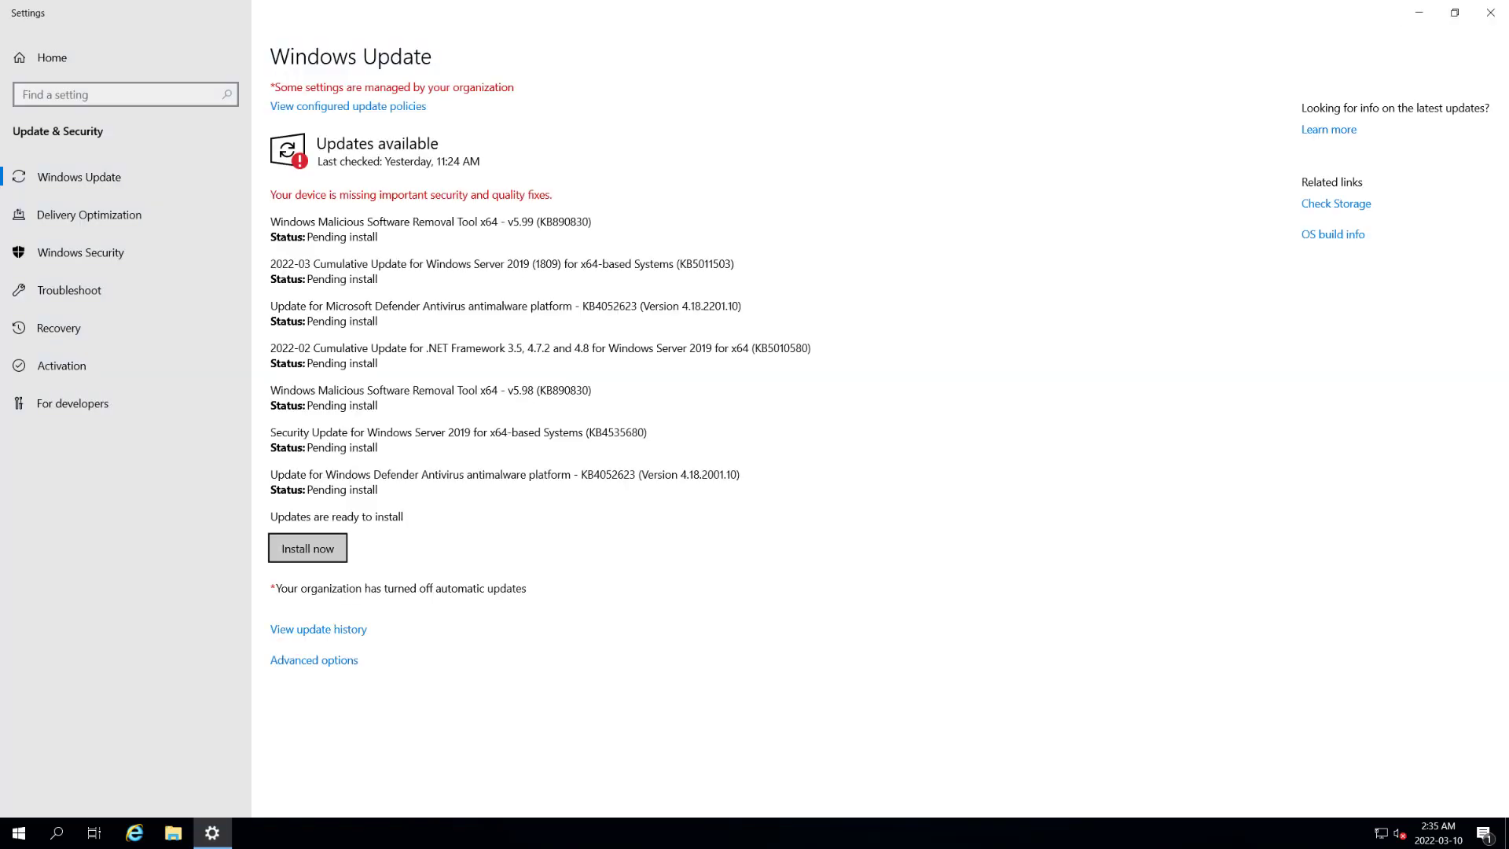